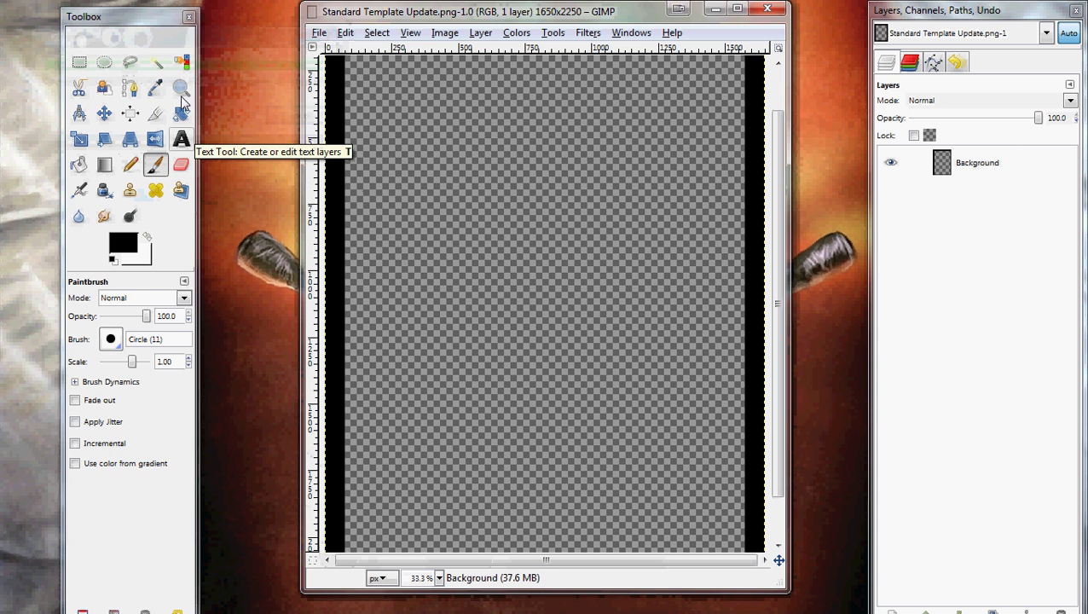
Zoom out so the whole 1650x2250 template and its black border are visible
{"action": "left_click", "coordinate": [181, 88]}
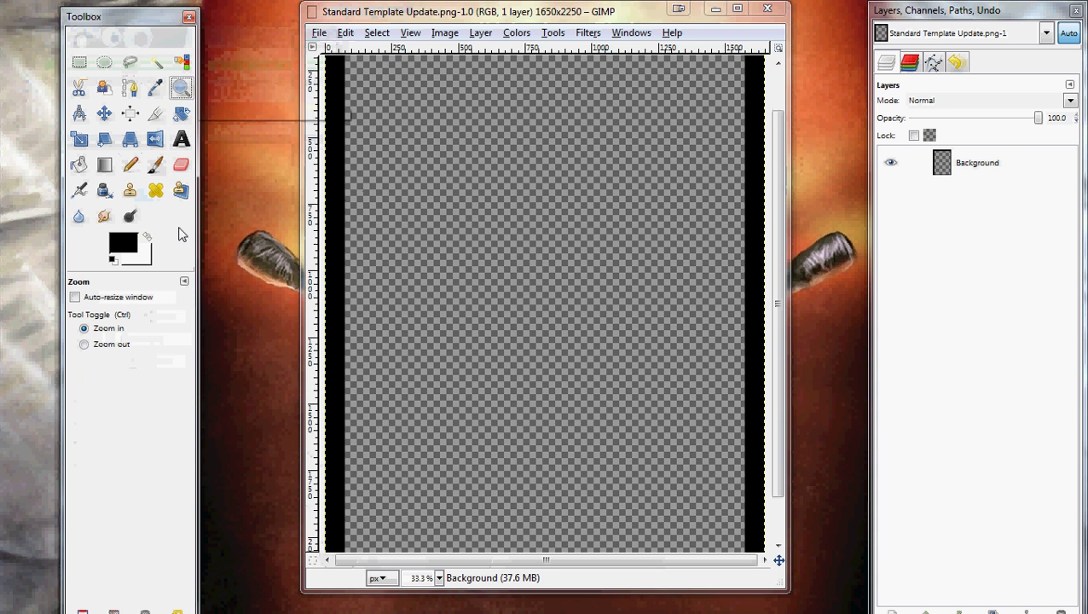
{"action": "left_click", "coordinate": [111, 344]}
{"action": "left_click", "coordinate": [453, 339]}
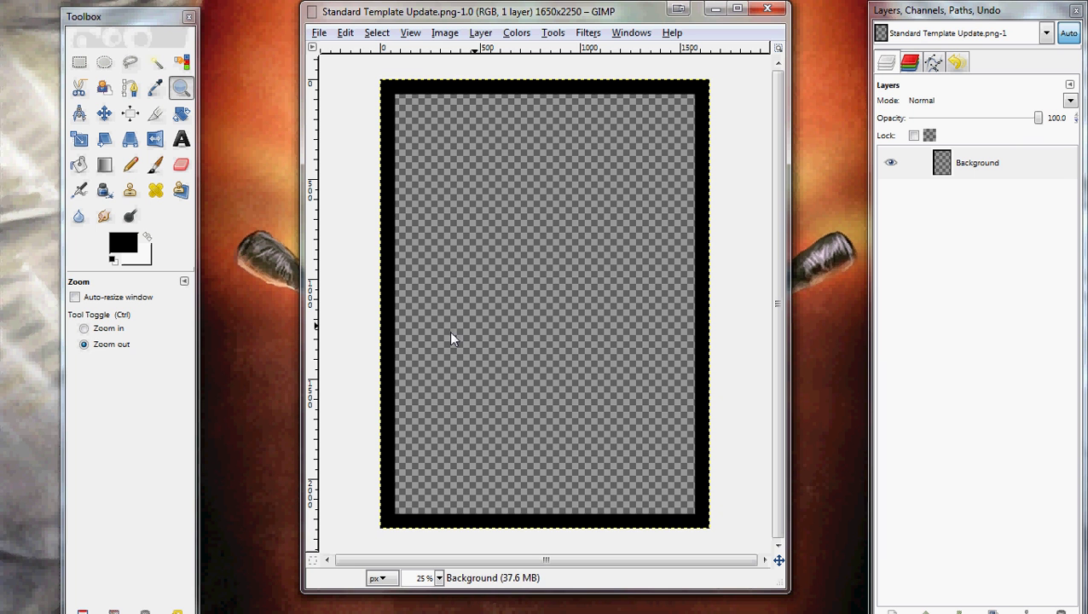
In the Scale Image dialog, set the X and Y resolution to 300 pixels per inch
{"action": "left_click", "coordinate": [447, 34]}
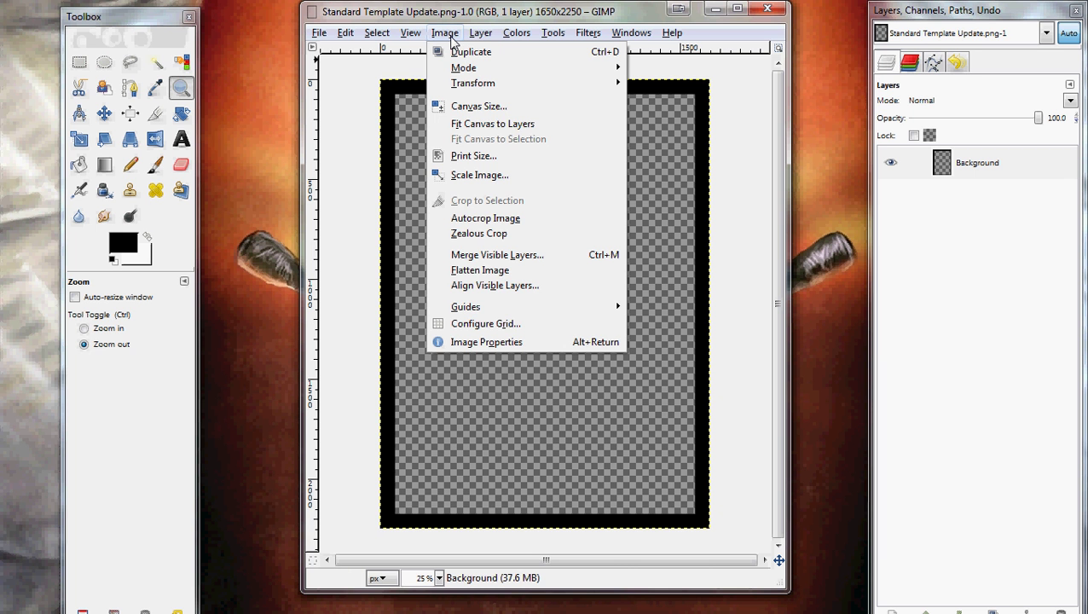
{"action": "left_click", "coordinate": [476, 177]}
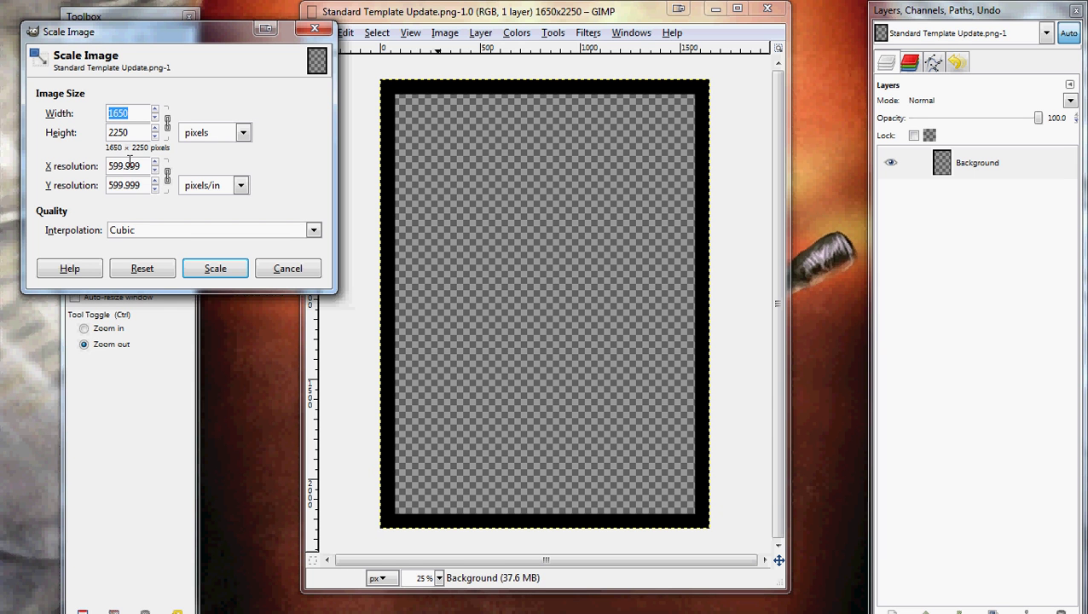
{"action": "left_click", "coordinate": [144, 166]}
{"action": "left_click_drag", "start_coordinate": [144, 166], "coordinate": [100, 164]}
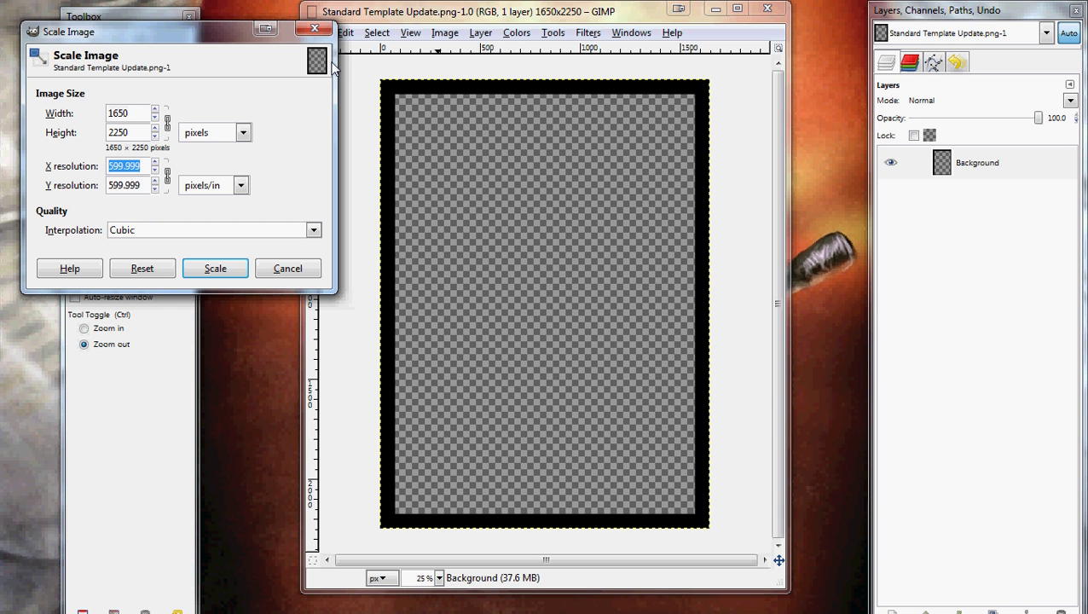
{"action": "left_click", "coordinate": [315, 28]}
{"action": "left_click", "coordinate": [441, 33]}
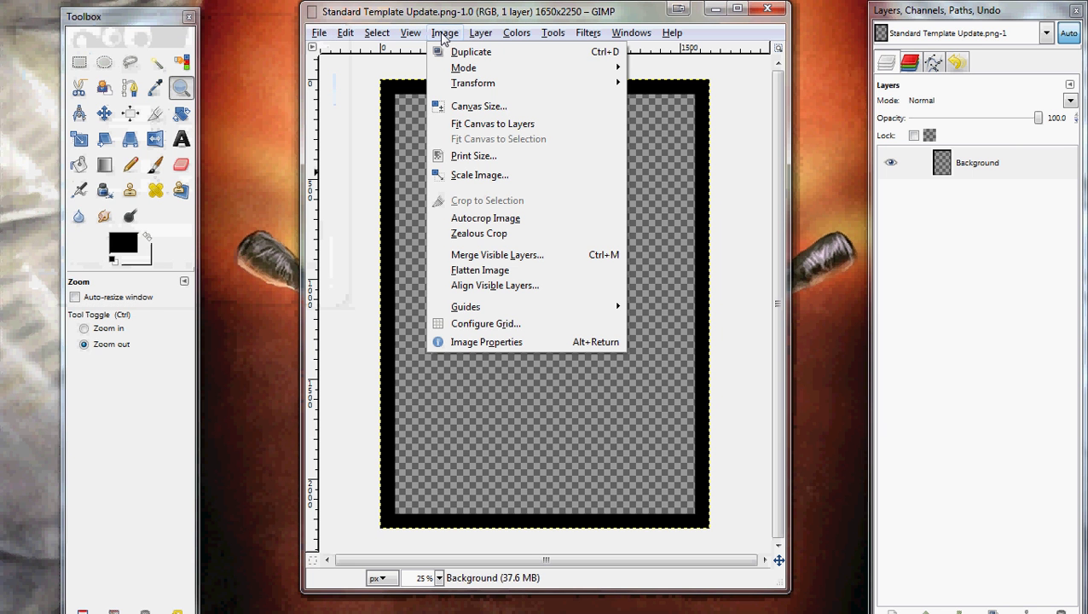
{"action": "left_click", "coordinate": [483, 175]}
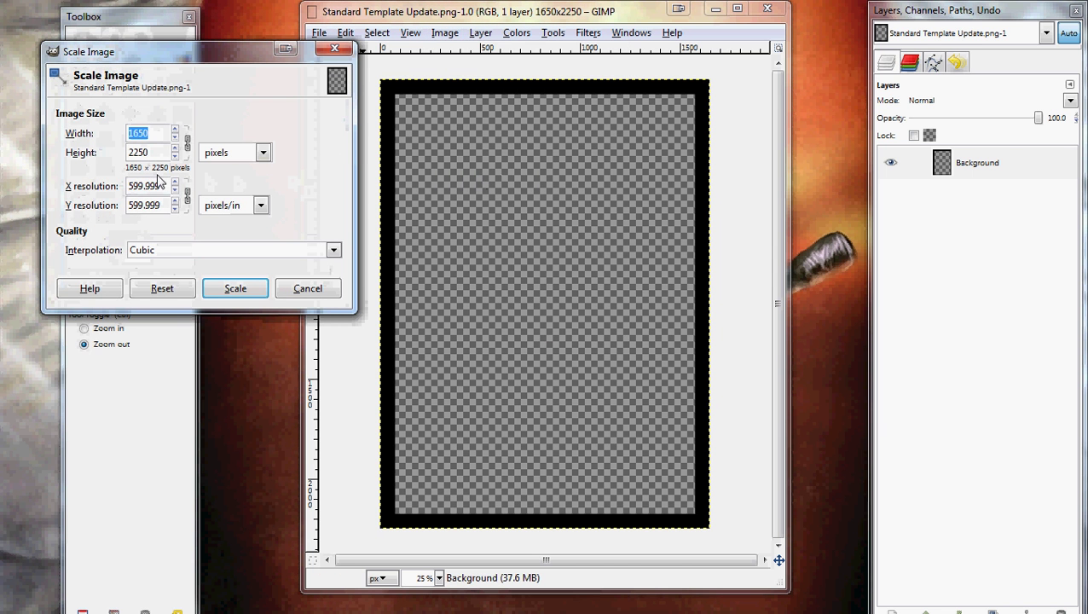
{"action": "left_click_drag", "start_coordinate": [167, 188], "coordinate": [126, 188]}
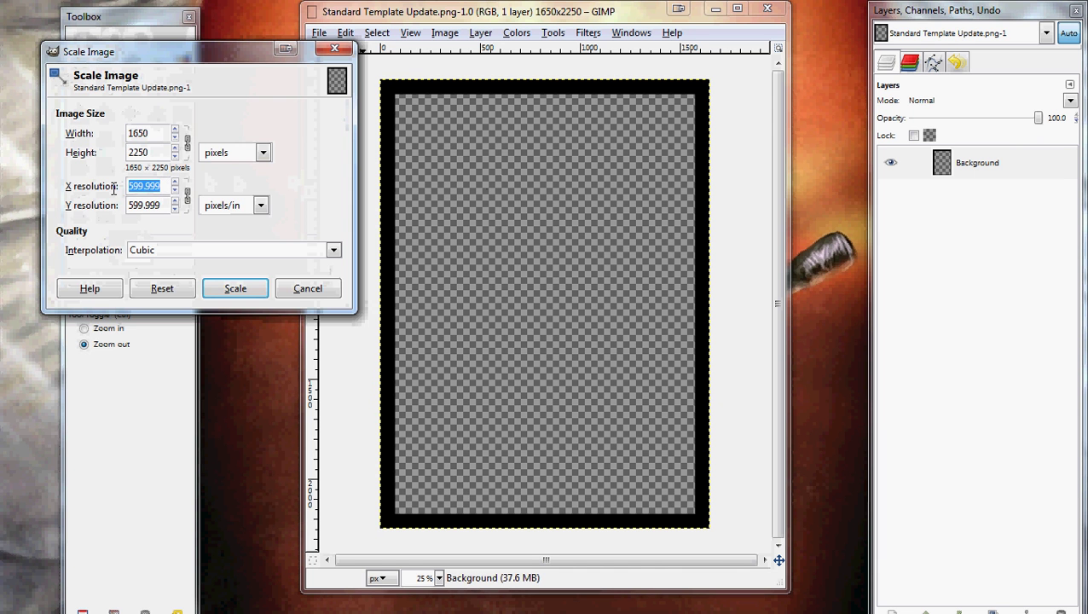
{"action": "type", "text": "300"}
{"action": "key", "text": "Return"}
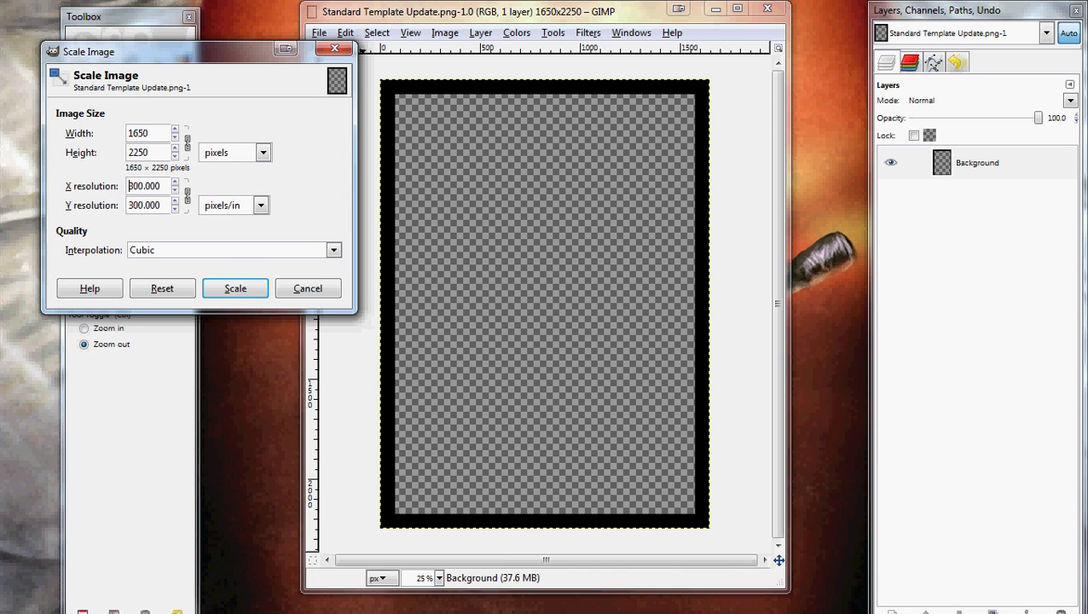
Scale the template to 50 percent width, giving 825 x 1125 pixels
{"action": "left_click", "coordinate": [188, 205]}
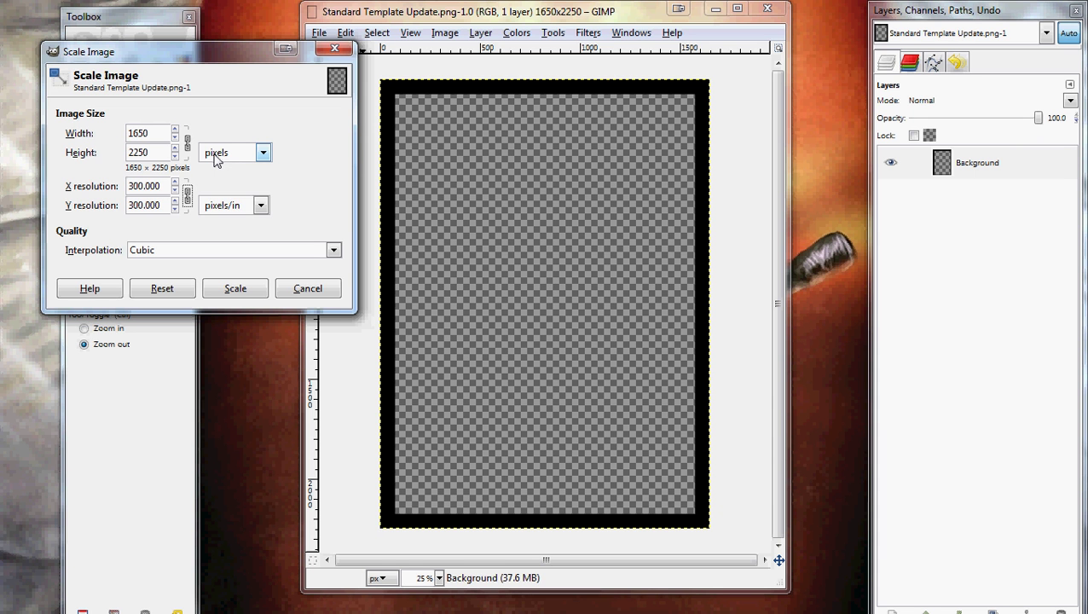
{"action": "left_click", "coordinate": [217, 162]}
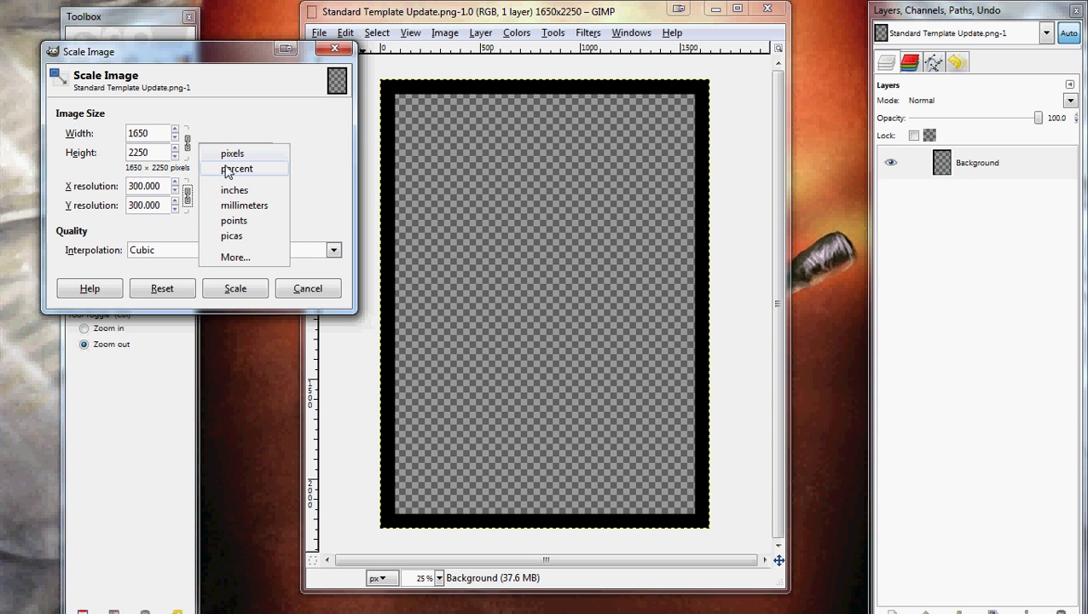
{"action": "left_click", "coordinate": [227, 170]}
{"action": "key", "text": "shift+Tab"}
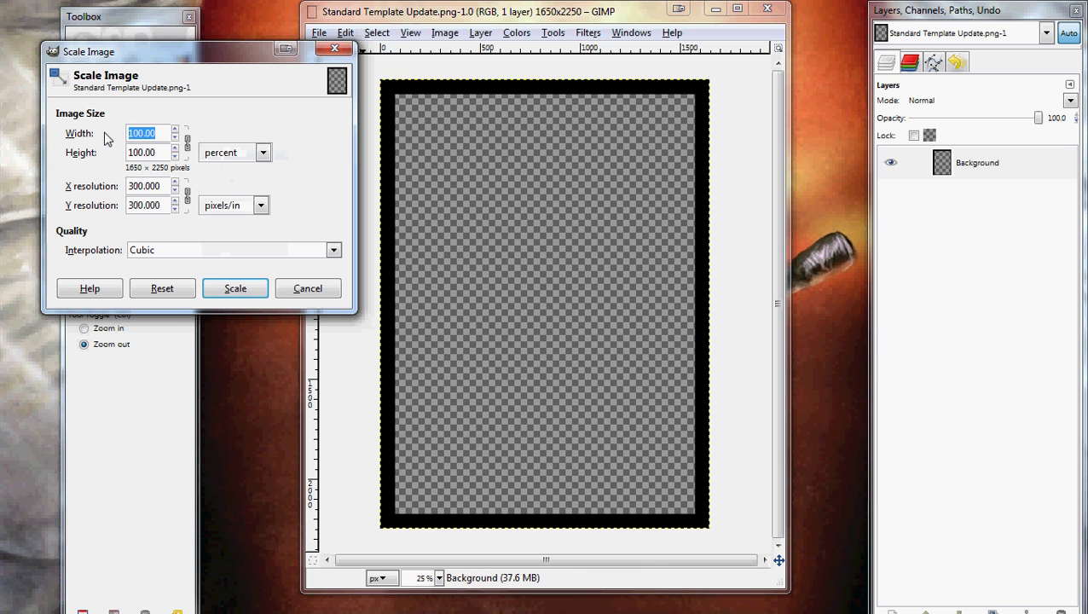
{"action": "type", "text": "50"}
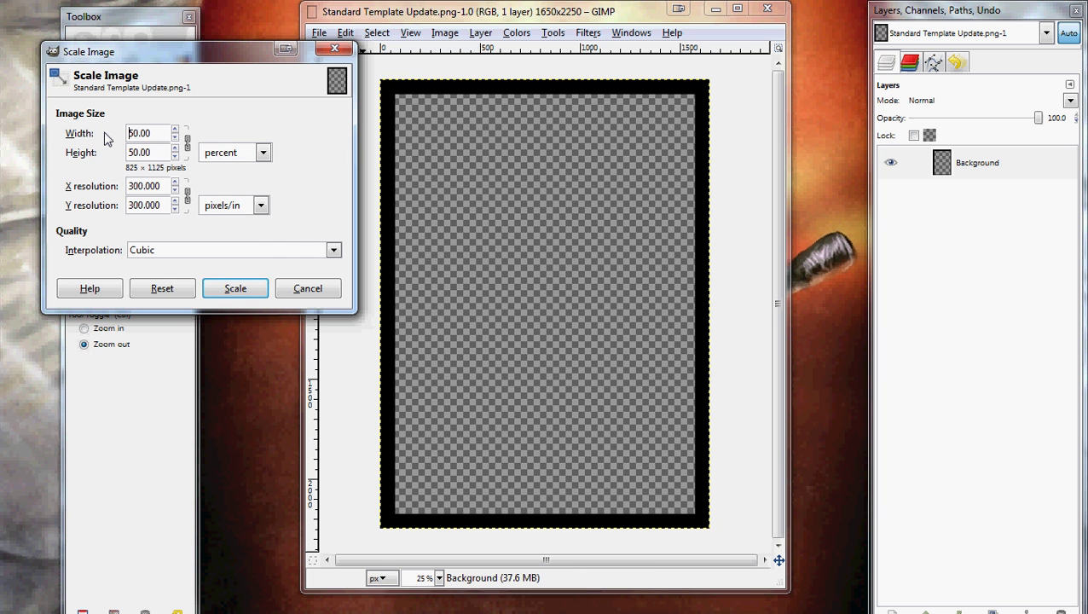
{"action": "left_click", "coordinate": [231, 293]}
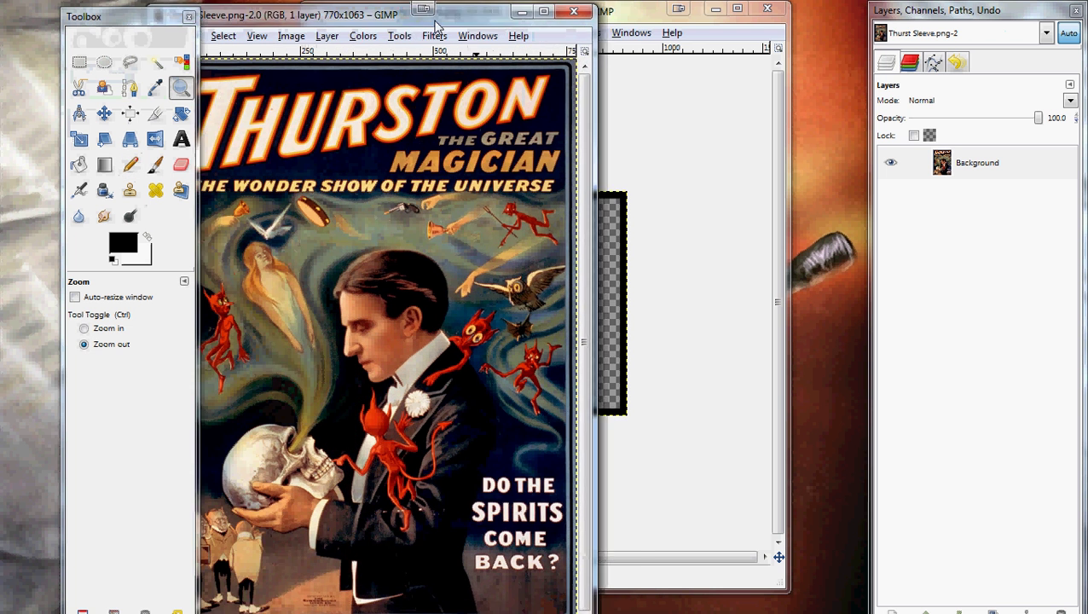
Drag the Thurst Sleeve.png poster window out from behind the Toolbox into full view
{"action": "left_click_drag", "start_coordinate": [435, 25], "coordinate": [486, 30]}
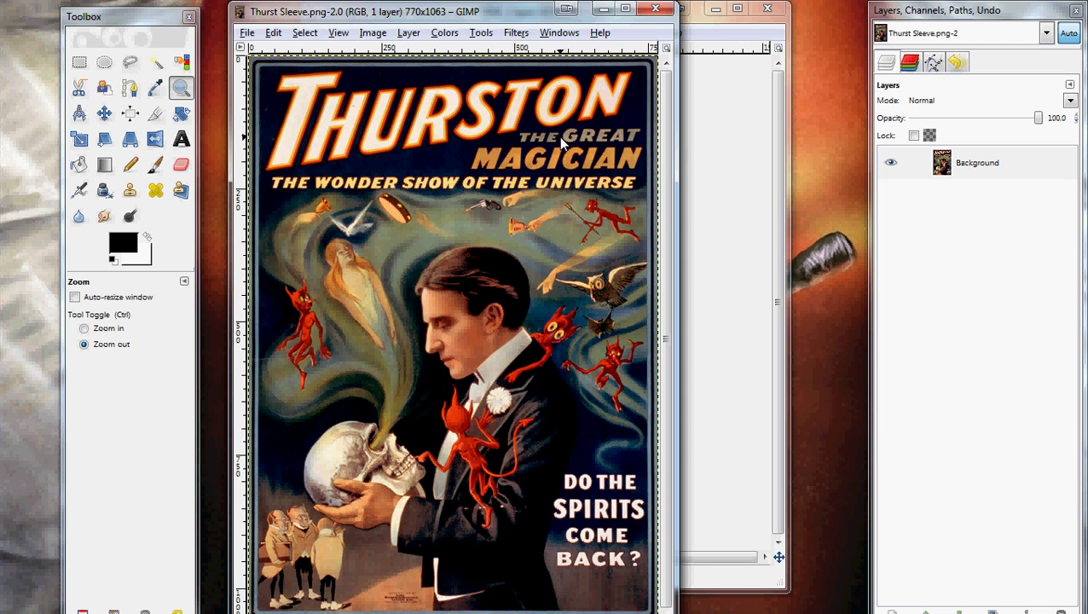
Copy the Thurston poster and paste it into the template as a new layer
{"action": "left_click", "coordinate": [273, 32]}
{"action": "left_click", "coordinate": [335, 147]}
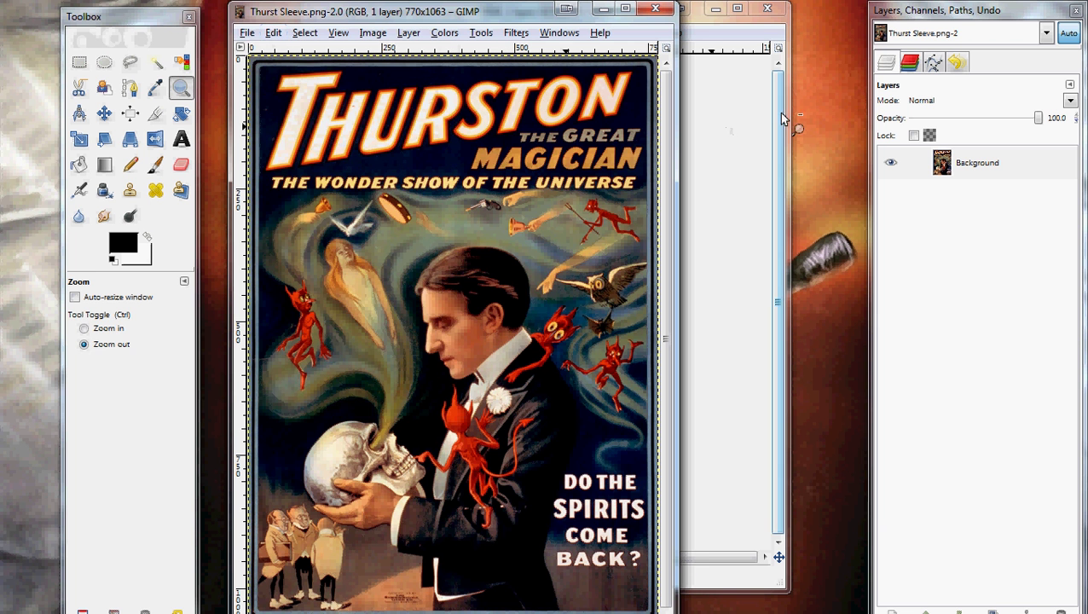
{"action": "left_click", "coordinate": [605, 10]}
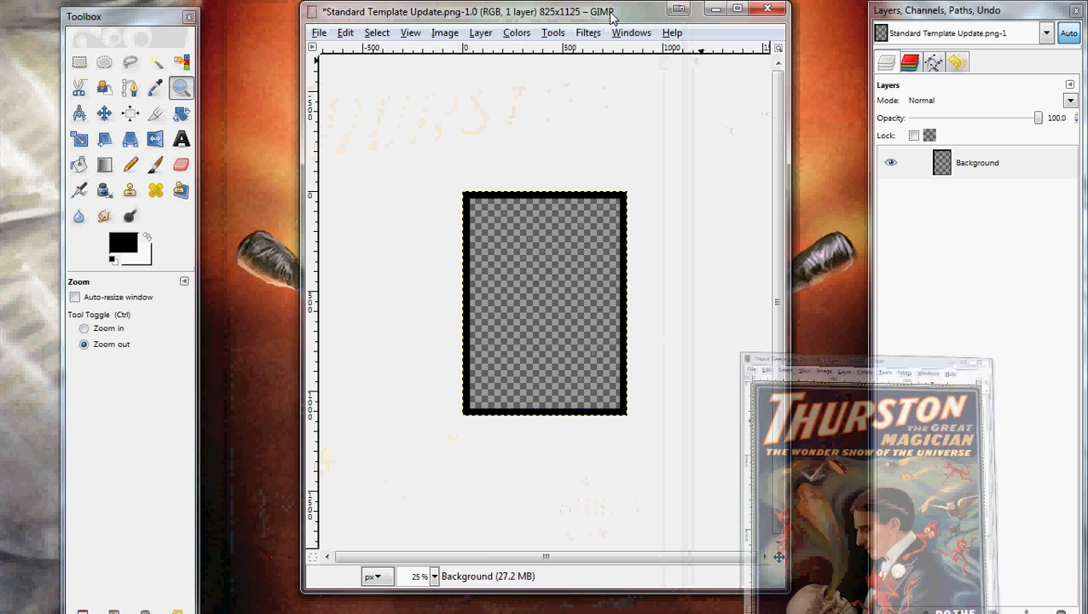
{"action": "left_click", "coordinate": [345, 34]}
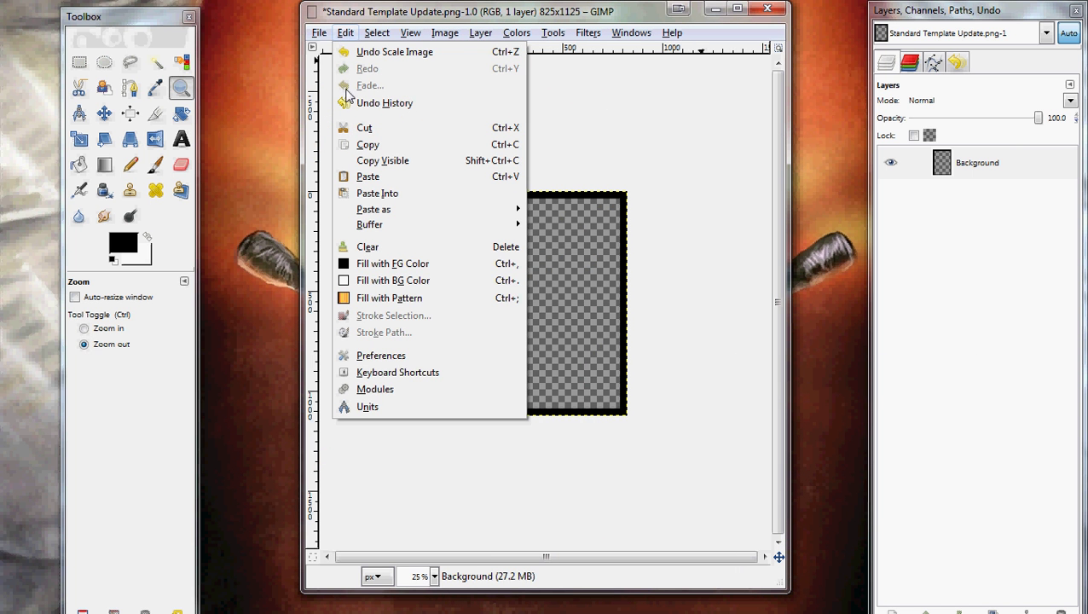
{"action": "mouse_move", "coordinate": [380, 213]}
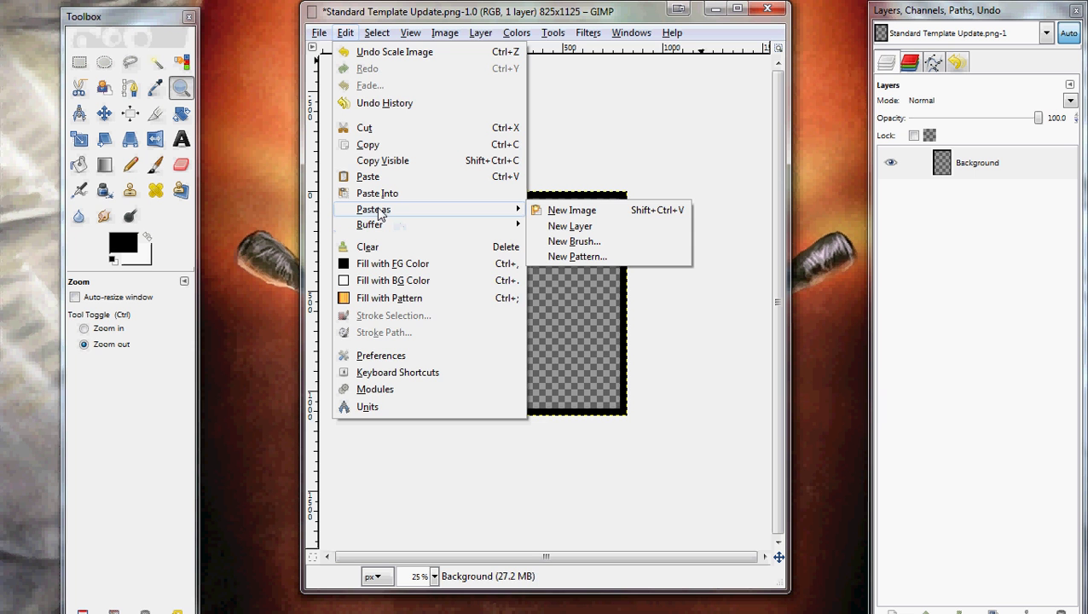
{"action": "left_click", "coordinate": [601, 228]}
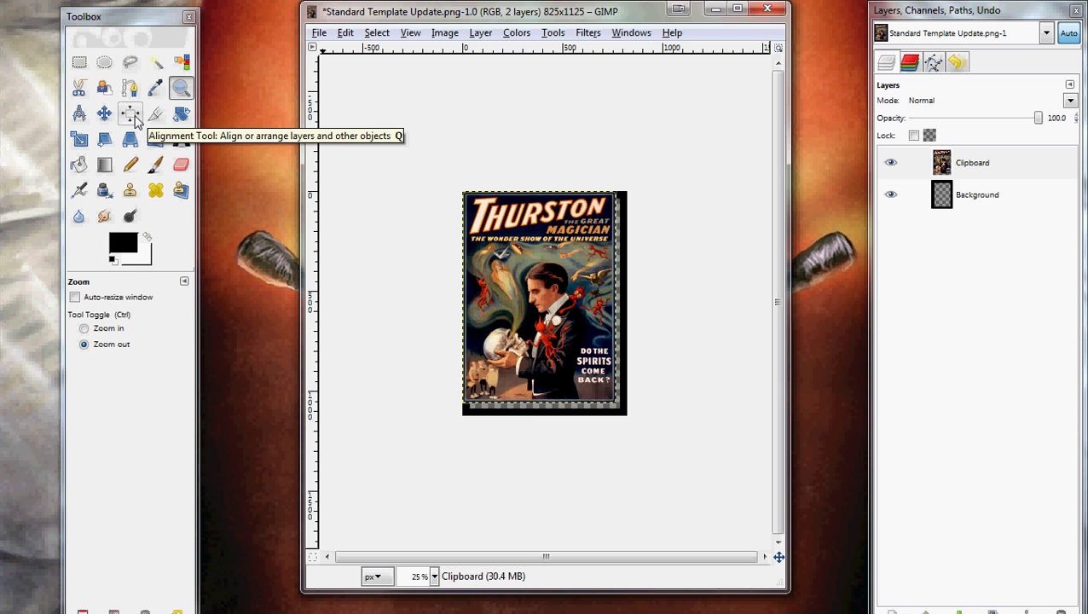
Centre the pasted poster horizontally and vertically on the canvas with the Align tool
{"action": "left_click", "coordinate": [131, 116]}
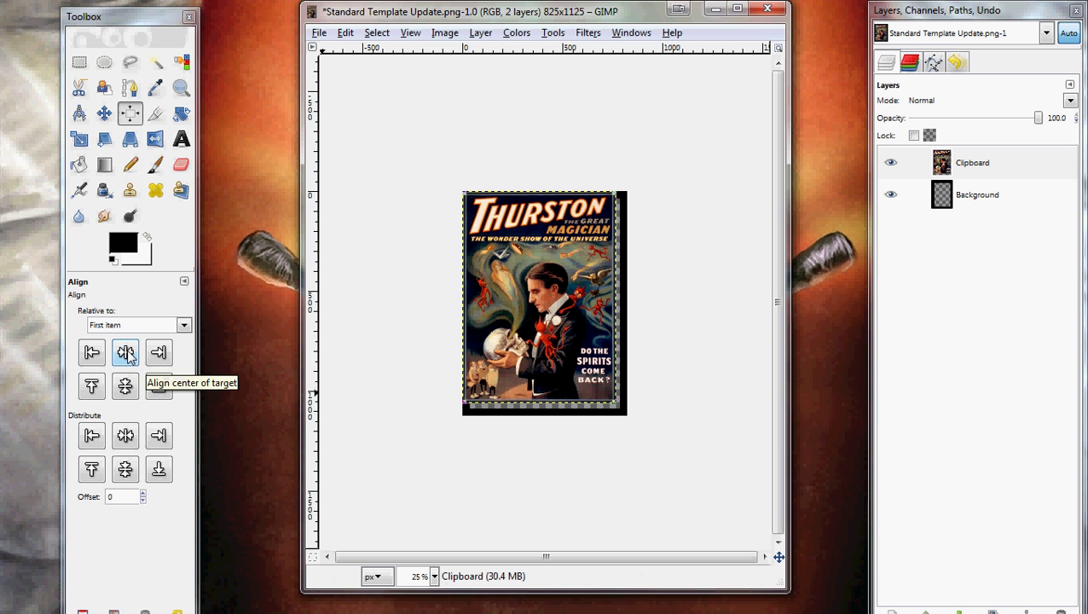
{"action": "left_click", "coordinate": [125, 353]}
{"action": "left_click", "coordinate": [126, 388]}
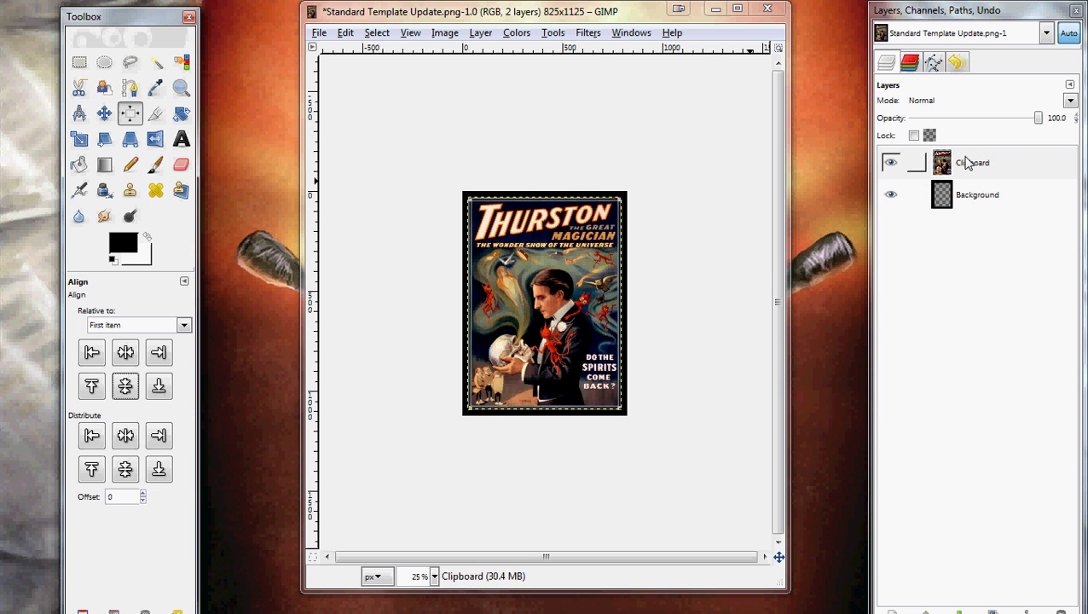
Raise the Background layer above the Clipboard poster layer
{"action": "left_click", "coordinate": [965, 200]}
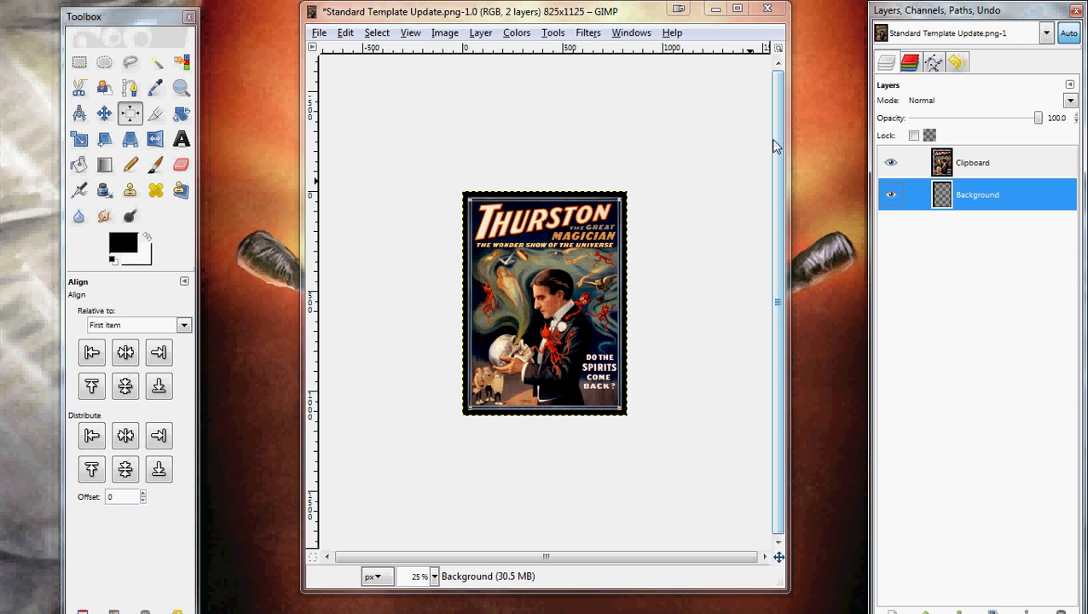
{"action": "left_click", "coordinate": [478, 33]}
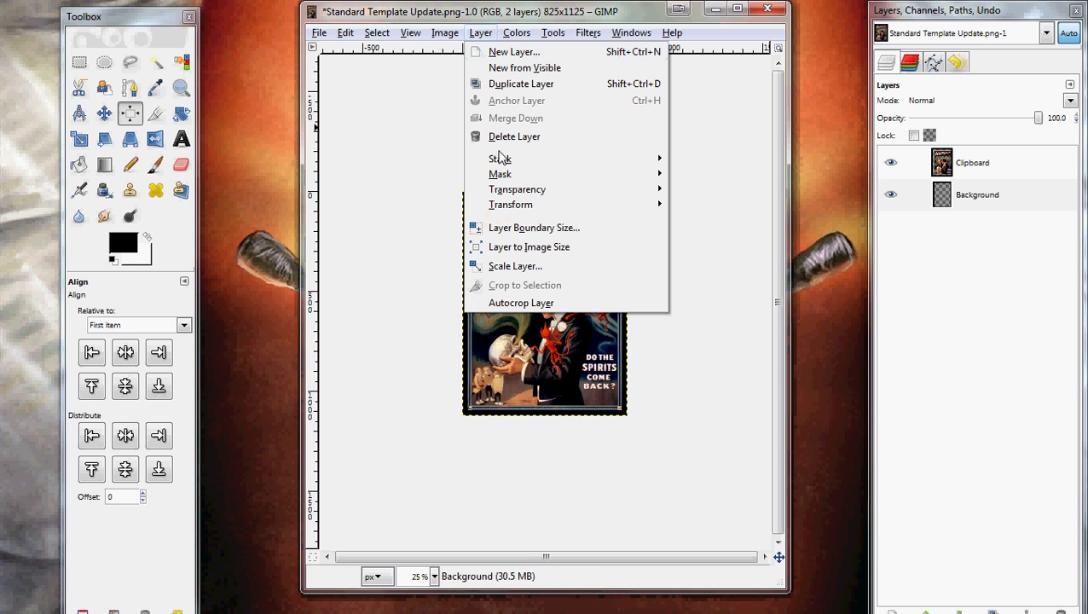
{"action": "mouse_move", "coordinate": [501, 166]}
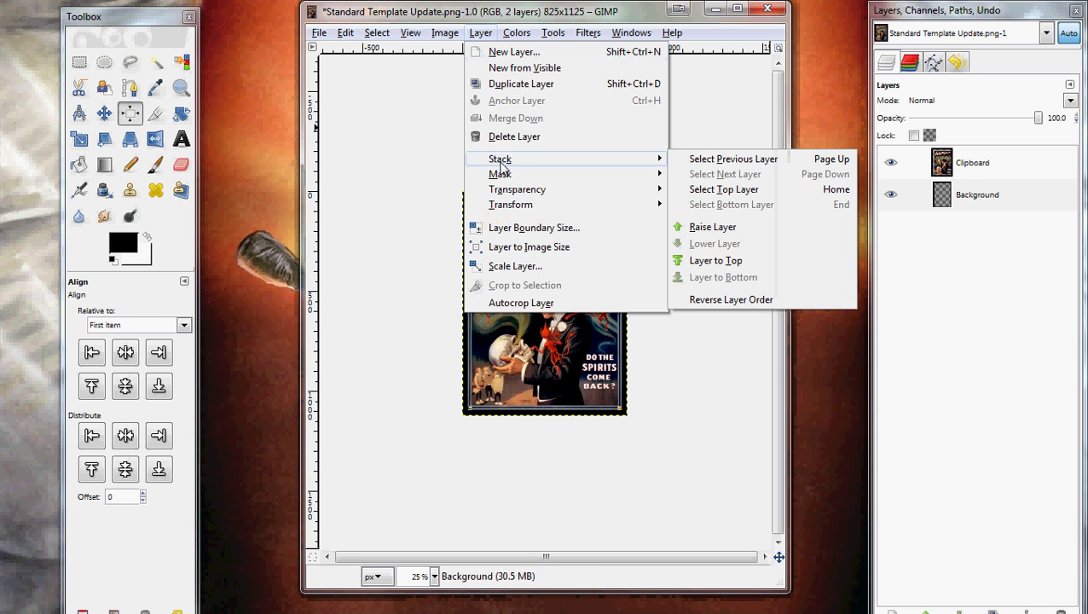
{"action": "left_click", "coordinate": [716, 260]}
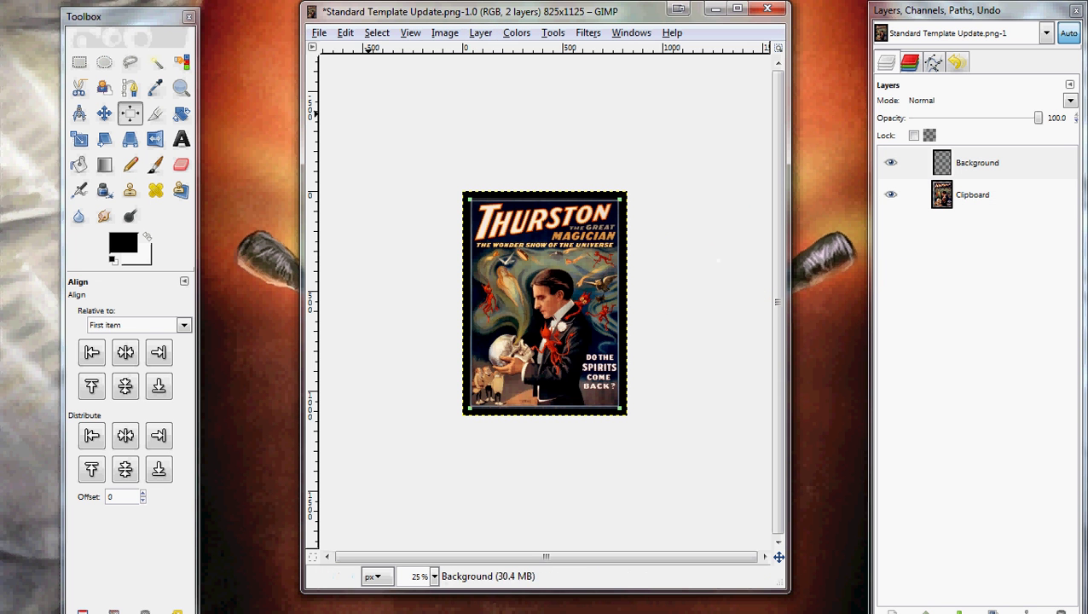
Fuzzy-select the wavy stamp-edged border on the Background layer
{"action": "left_click", "coordinate": [156, 63]}
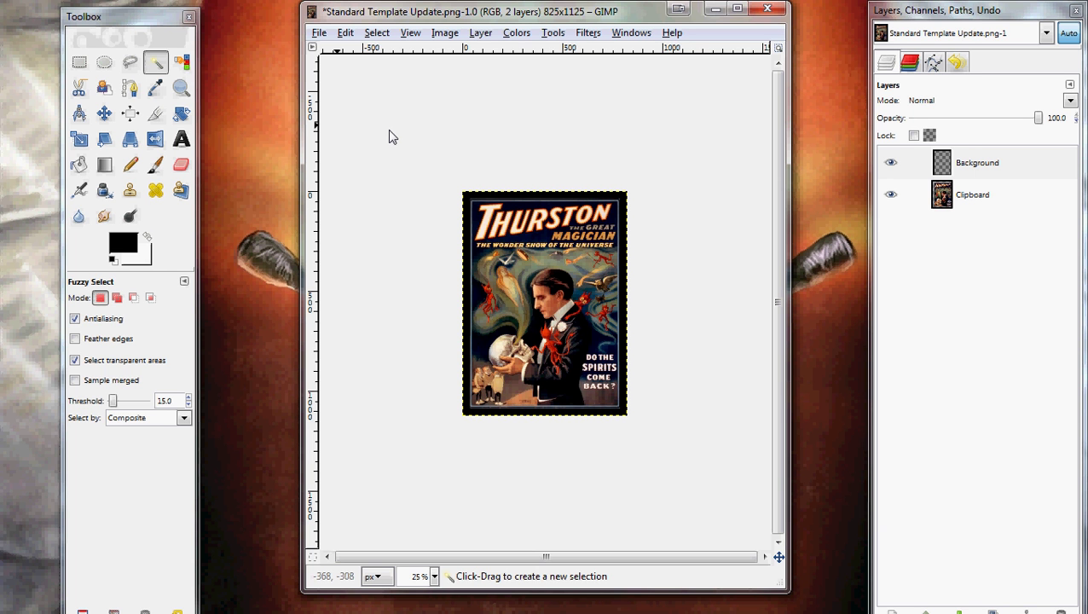
{"action": "left_click", "coordinate": [978, 164]}
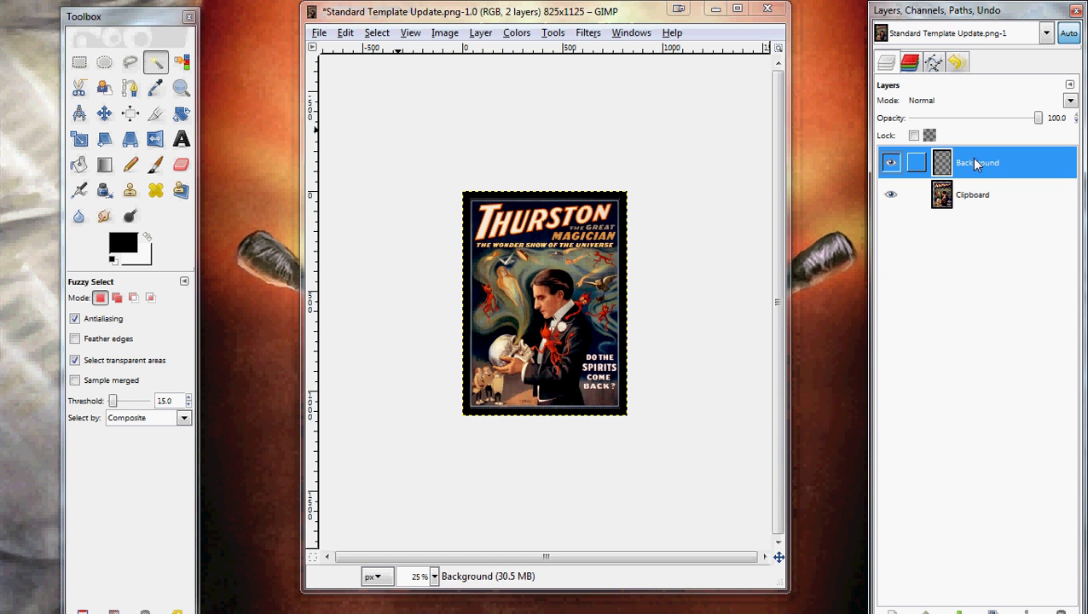
{"action": "left_click", "coordinate": [625, 218]}
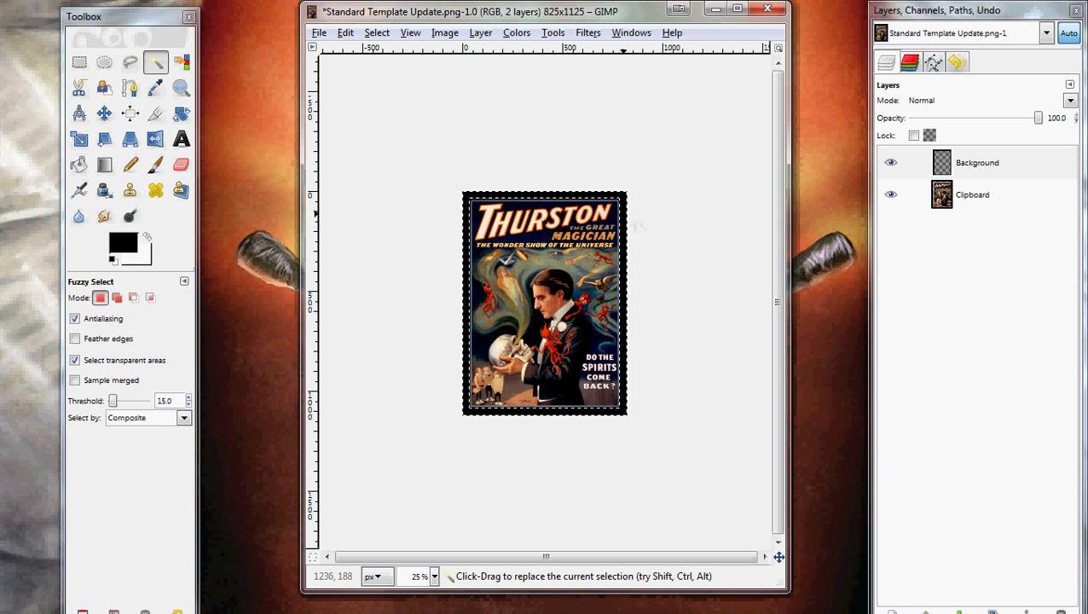
Zoom the view in to 50% on the poster
{"action": "left_click", "coordinate": [180, 88]}
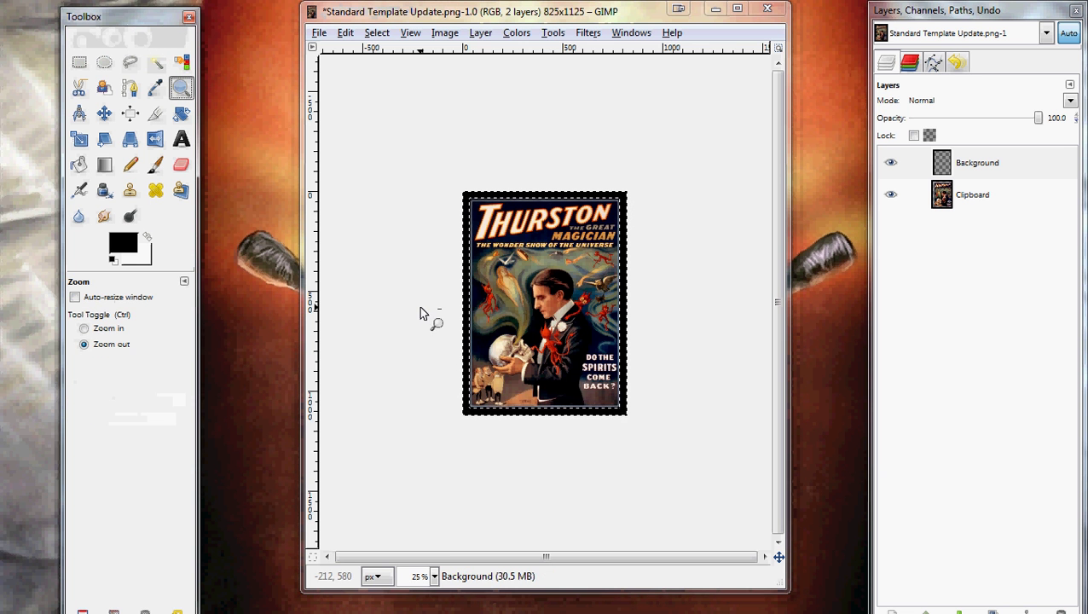
{"action": "left_click", "coordinate": [108, 328]}
{"action": "left_click", "coordinate": [394, 309]}
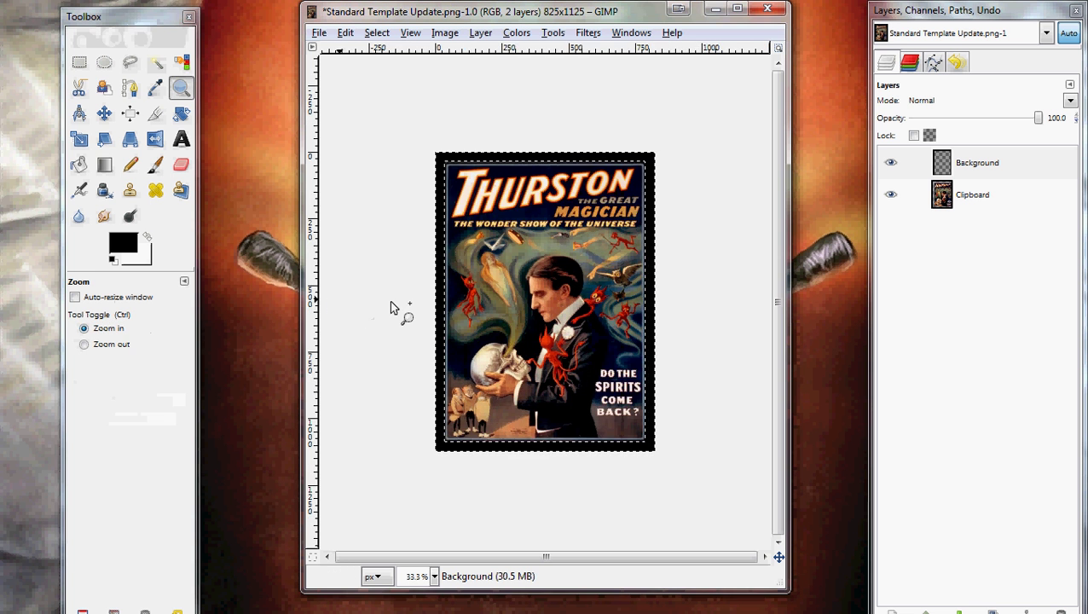
{"action": "left_click", "coordinate": [391, 305]}
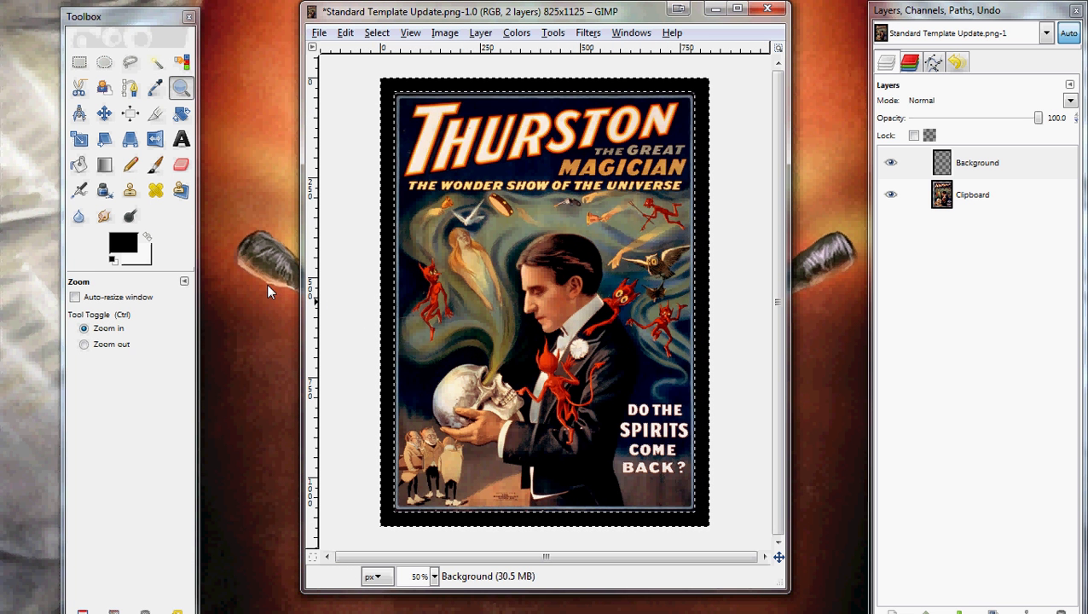
Sample a slate blue-grey from the poster's edge as foreground colour, then reselect Background
{"action": "left_click", "coordinate": [154, 90]}
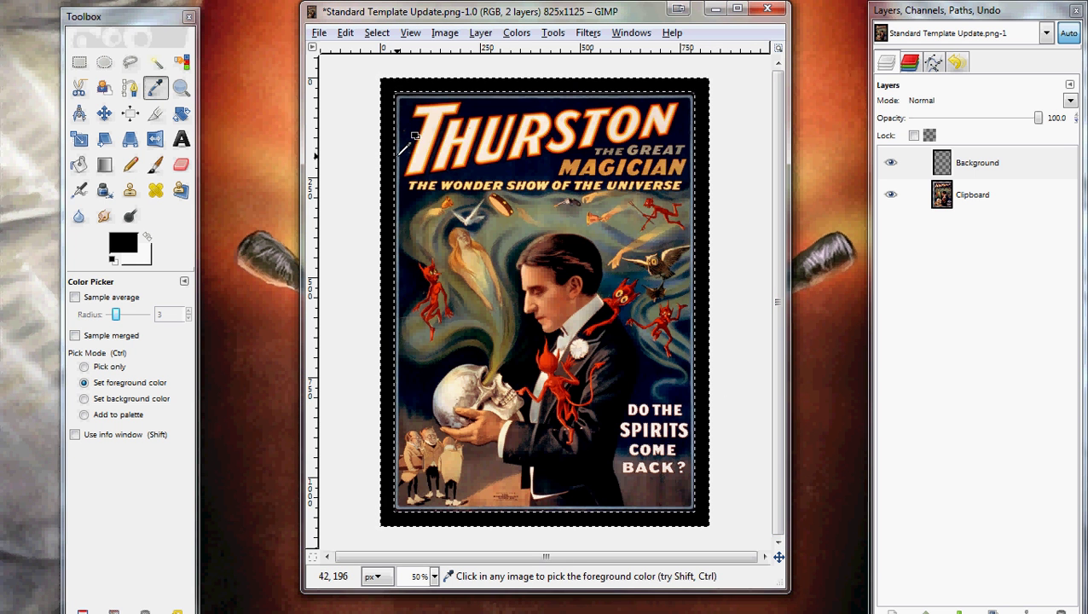
{"action": "left_click", "coordinate": [902, 192]}
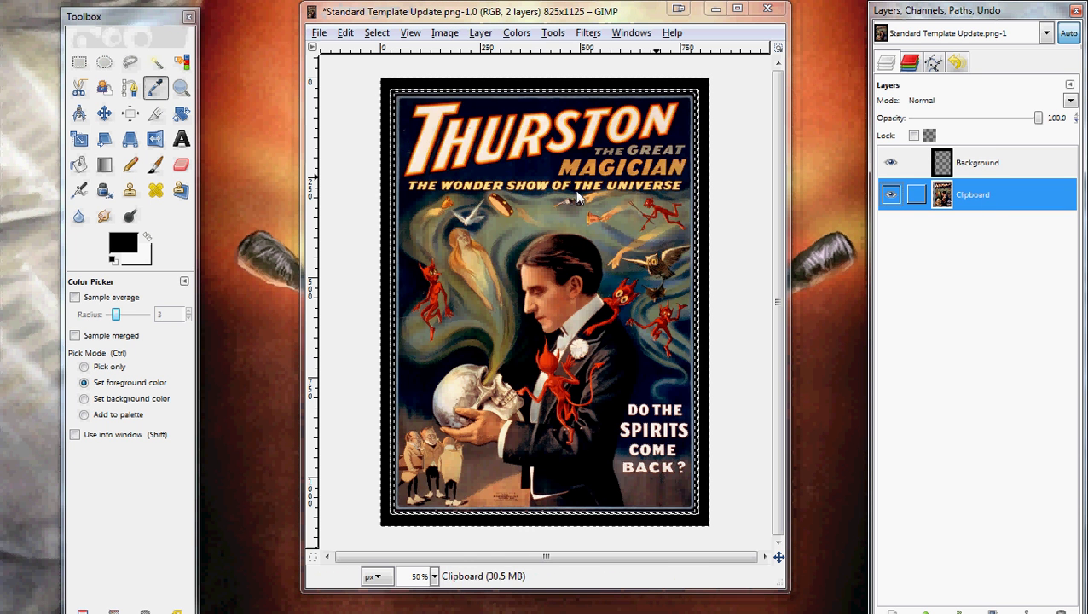
{"action": "left_click", "coordinate": [398, 131]}
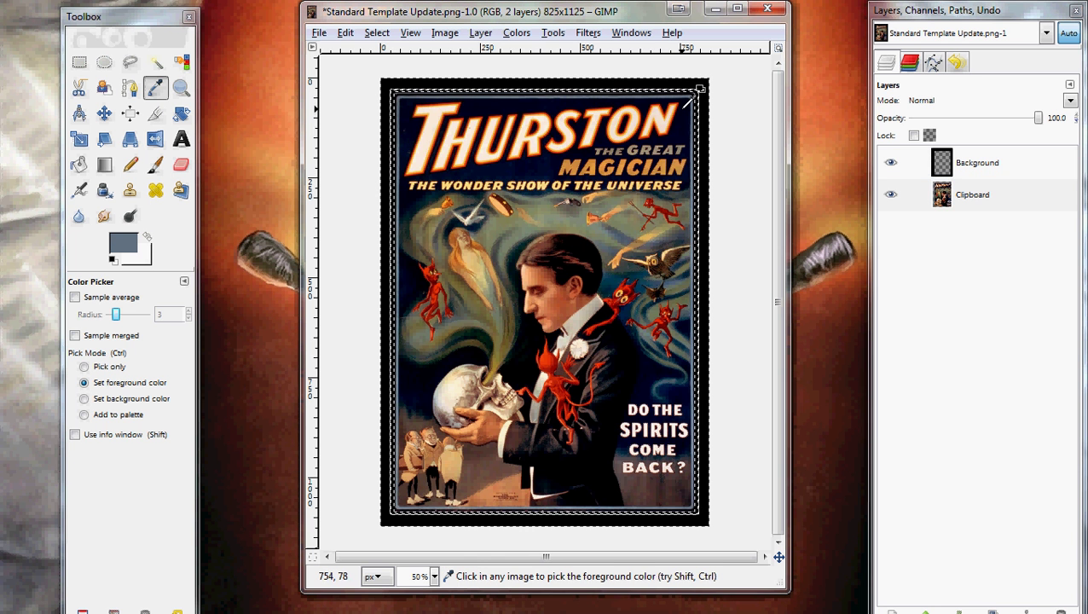
{"action": "left_click", "coordinate": [1015, 166]}
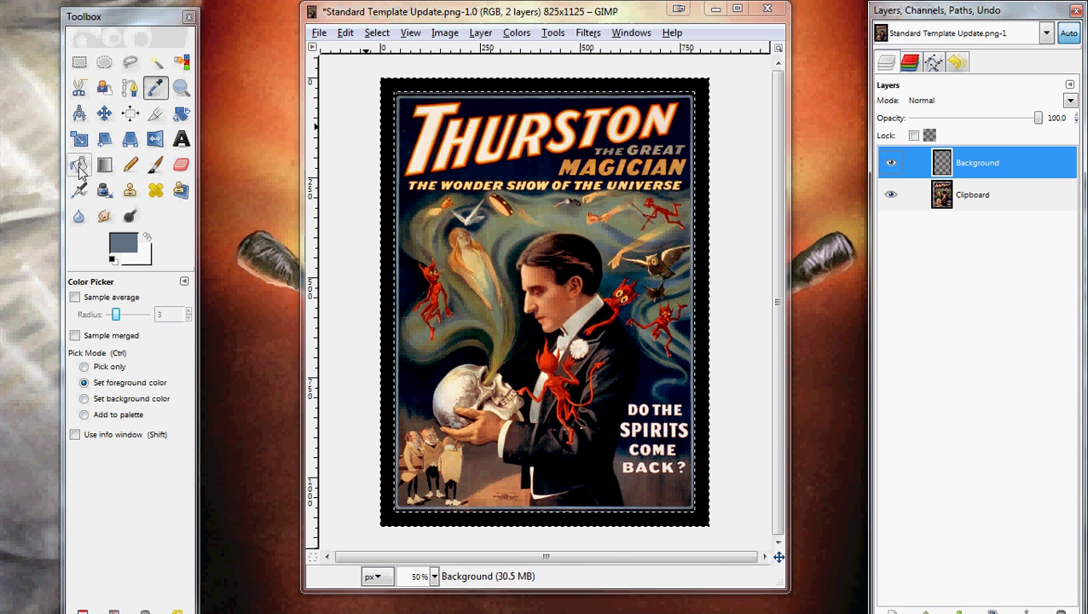
Fill the border grey-blue, then resample dark navy from the THURSTON title and refill it
{"action": "key", "text": "shift+b"}
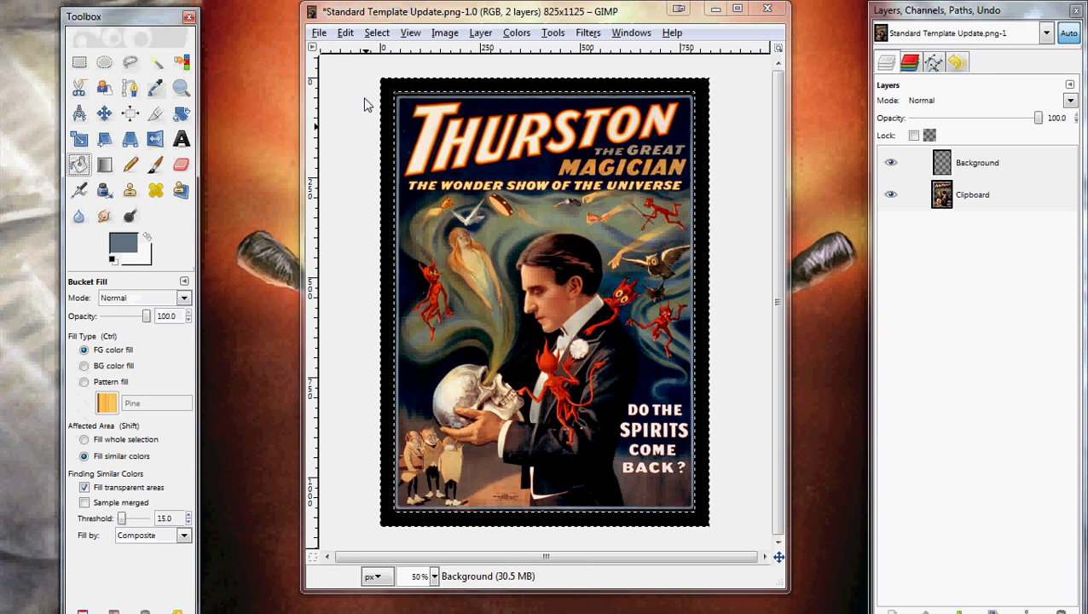
{"action": "left_click", "coordinate": [438, 84]}
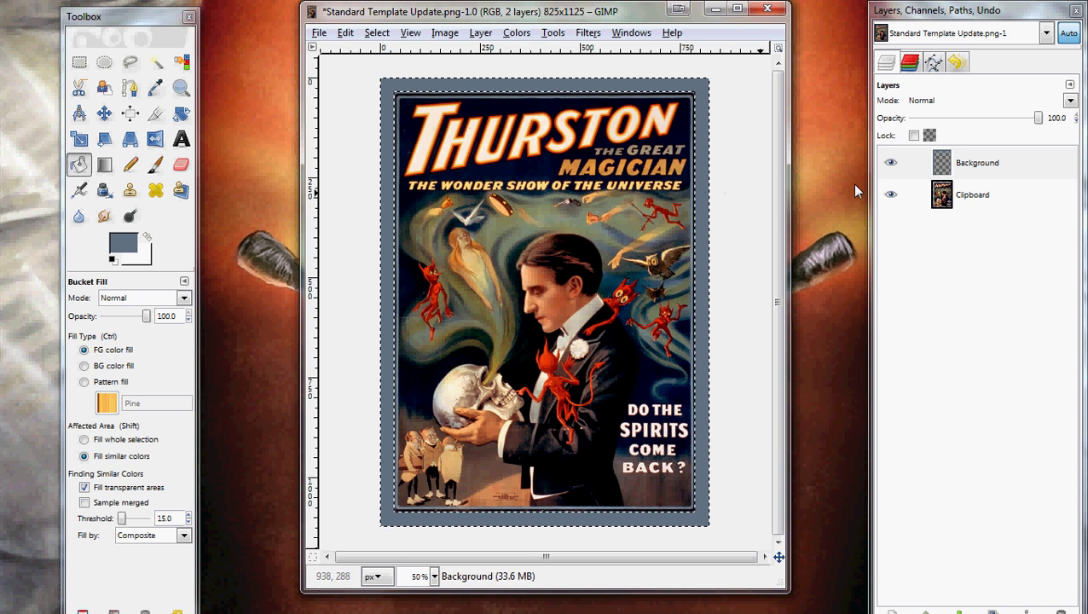
{"action": "left_click", "coordinate": [981, 196]}
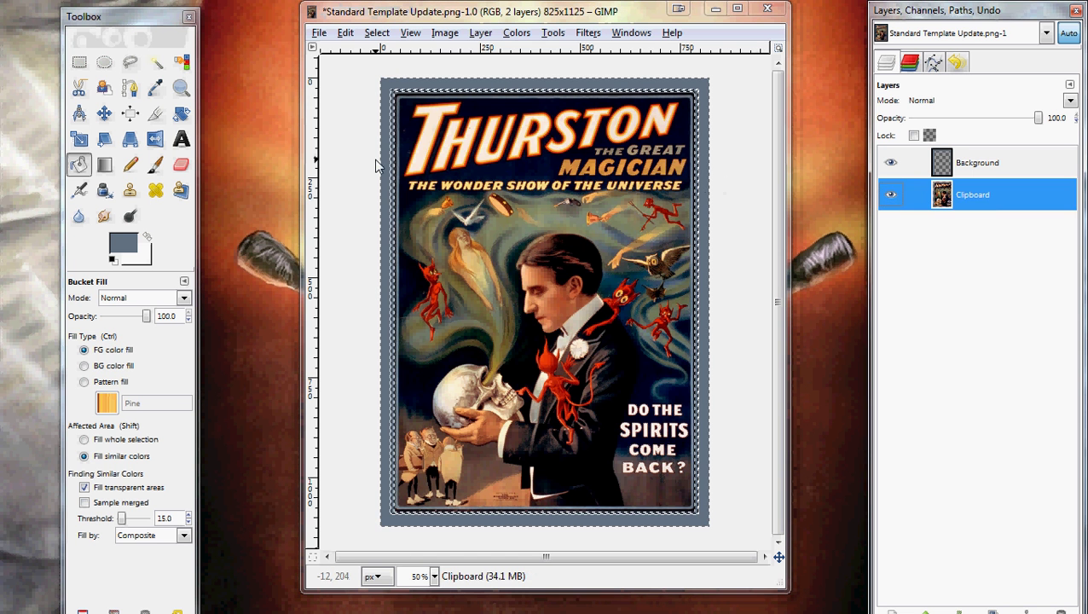
{"action": "left_click", "coordinate": [155, 88]}
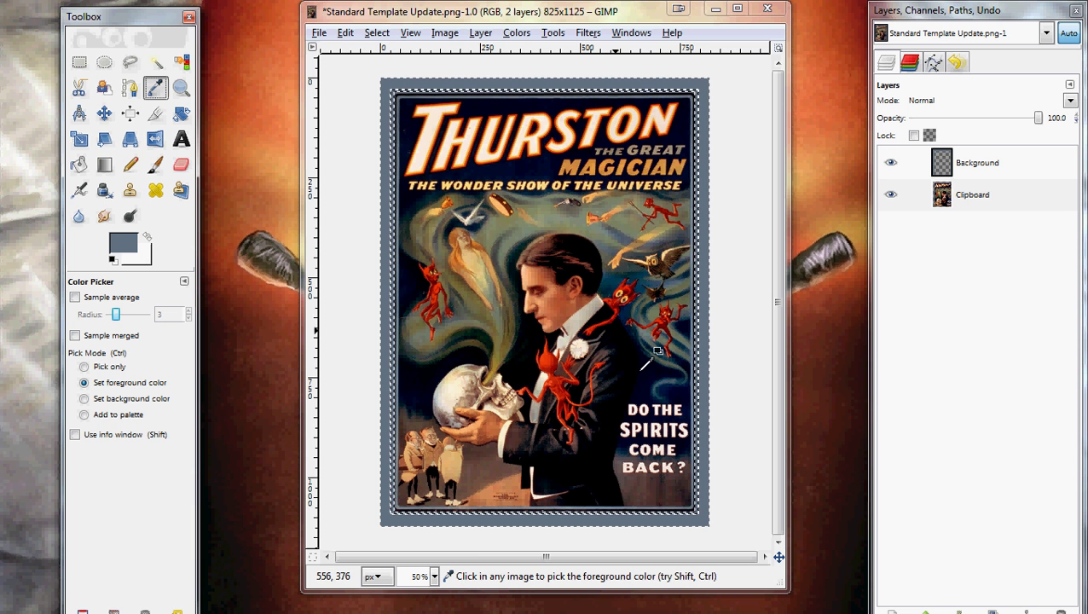
{"action": "left_click", "coordinate": [502, 148]}
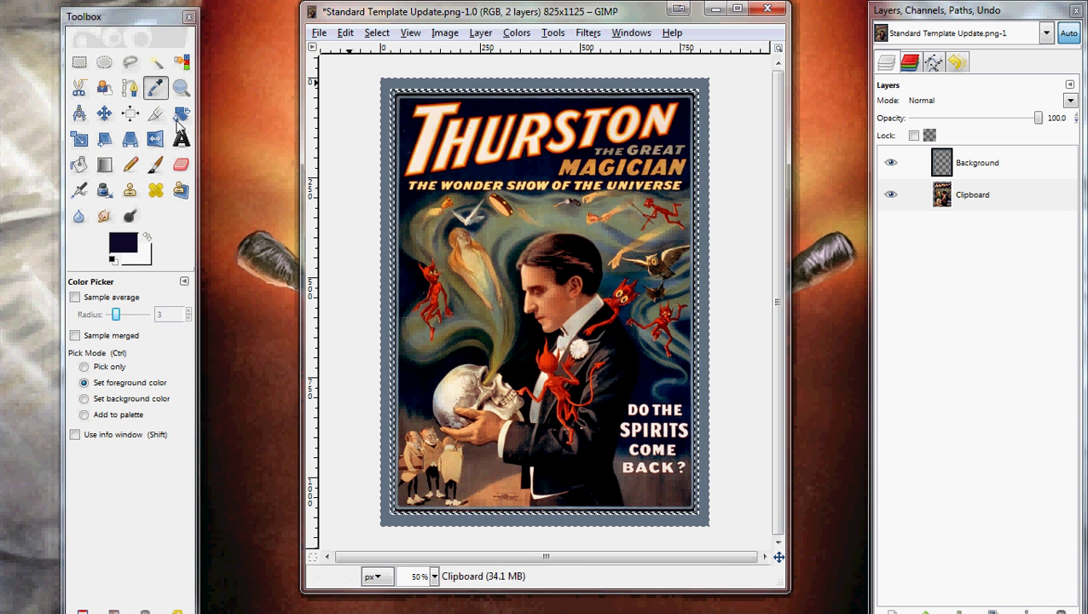
{"action": "left_click", "coordinate": [78, 166]}
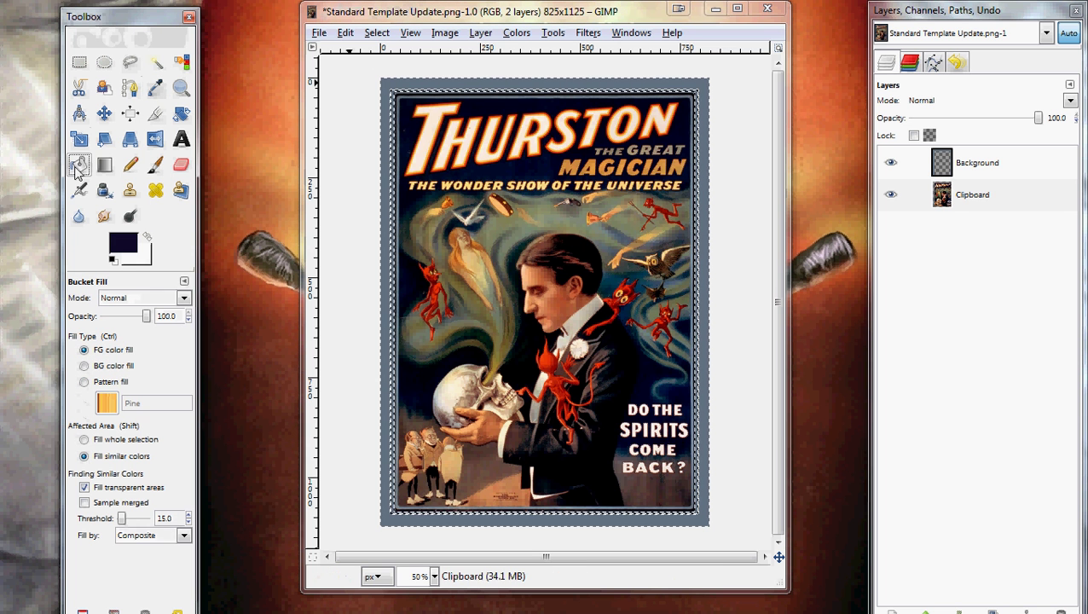
{"action": "left_click", "coordinate": [1008, 170]}
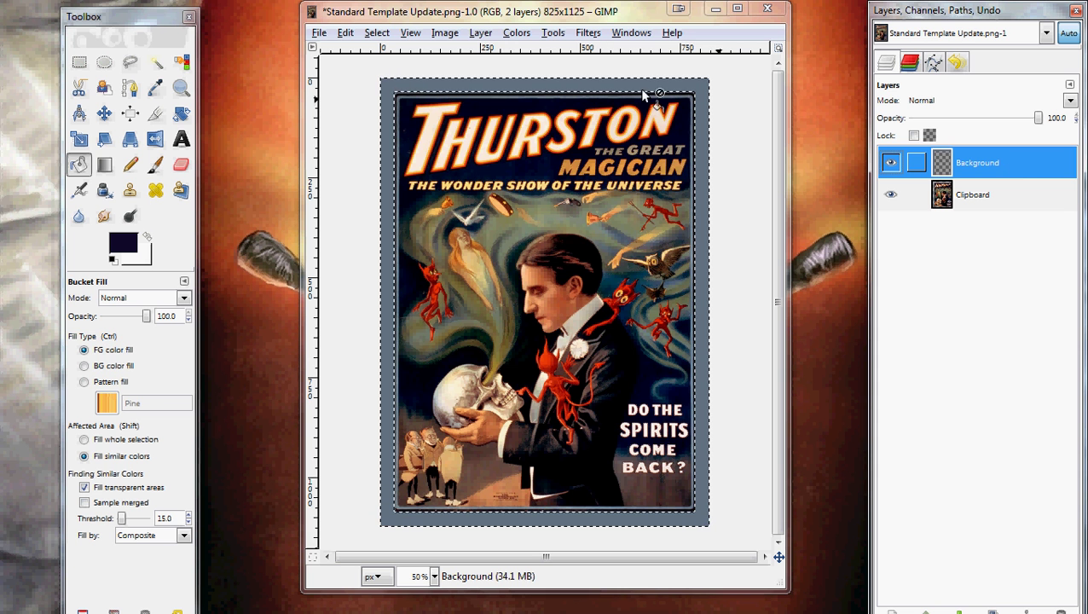
{"action": "left_click", "coordinate": [708, 85]}
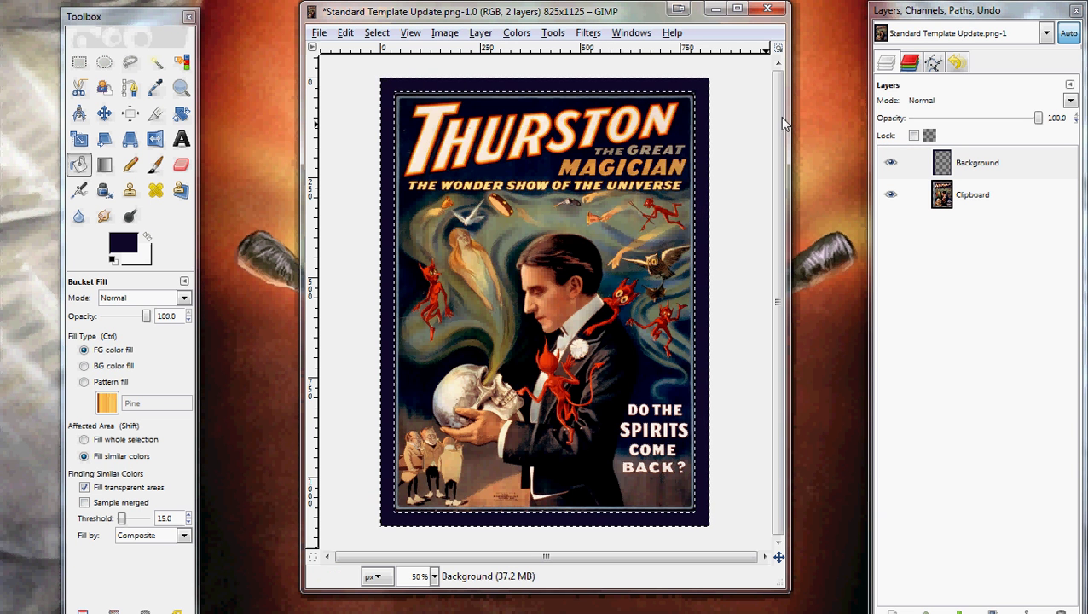
Merge the Background border layer down into the Clipboard poster layer
{"action": "left_click", "coordinate": [478, 33]}
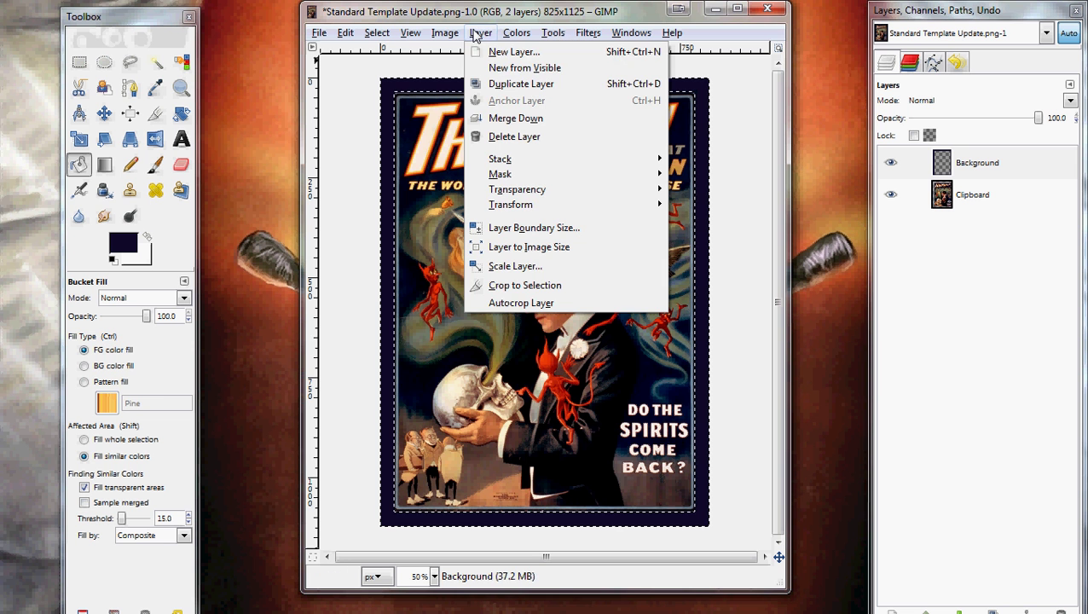
{"action": "left_click", "coordinate": [516, 120]}
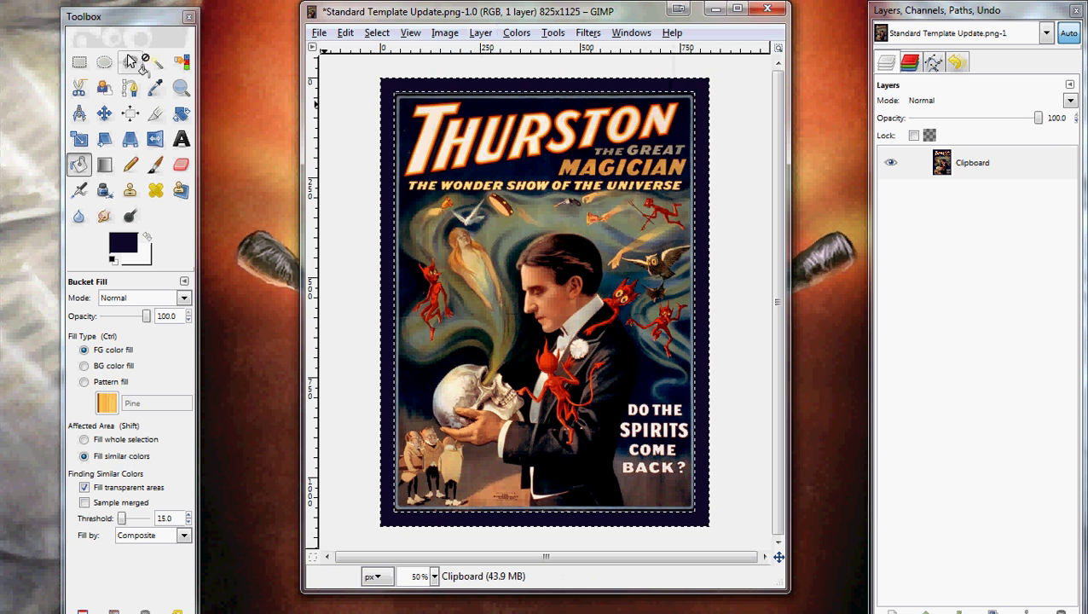
{"action": "left_click", "coordinate": [156, 61]}
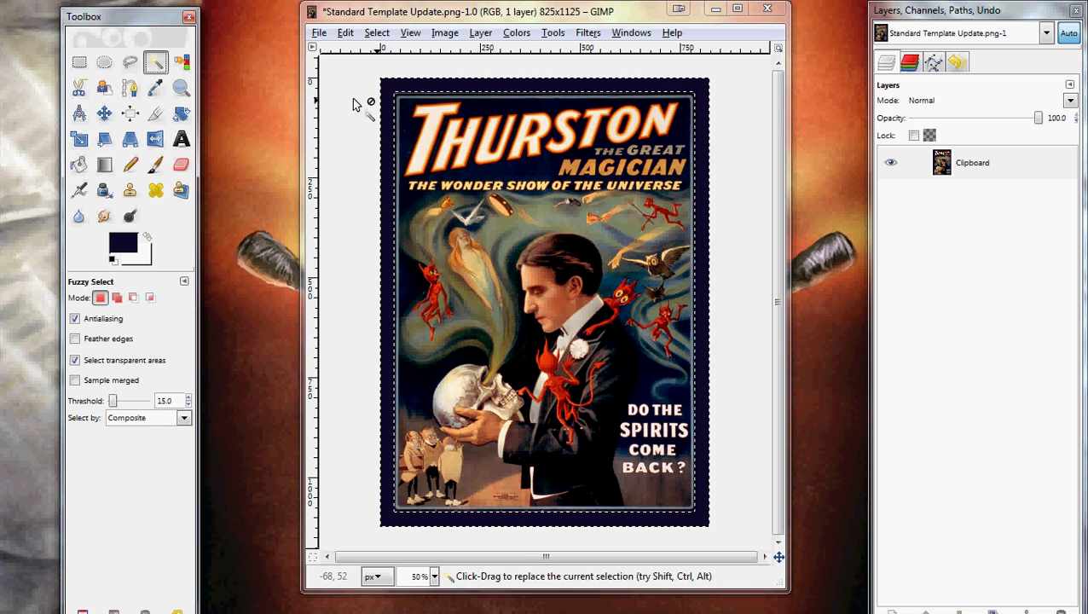
{"action": "left_click", "coordinate": [364, 106]}
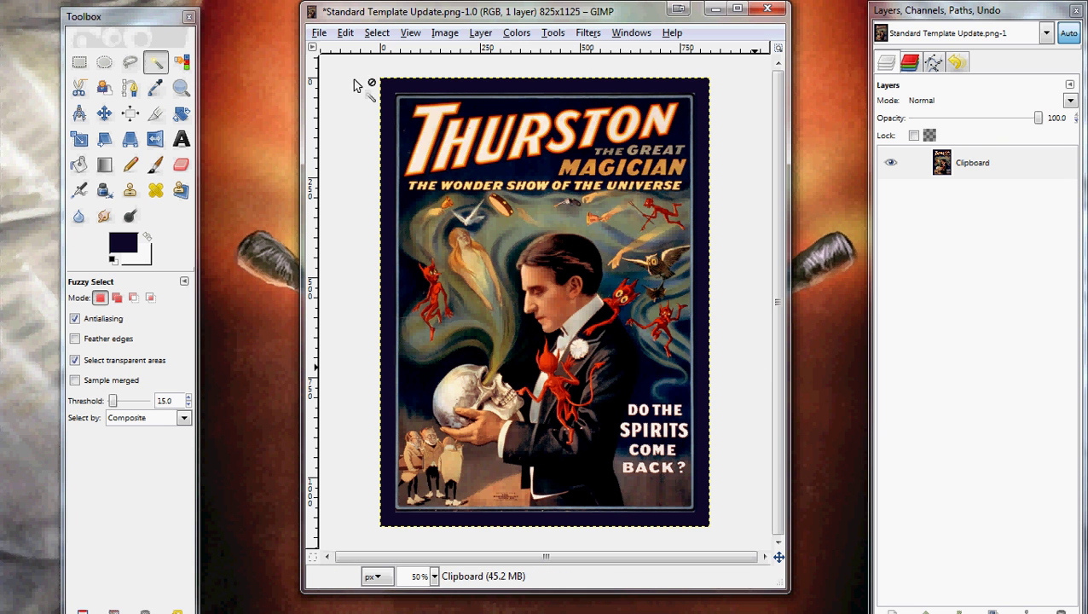
Save the image as Sleeve1.png in the Sleeves folder with PNG compression level 9
{"action": "left_click", "coordinate": [321, 34]}
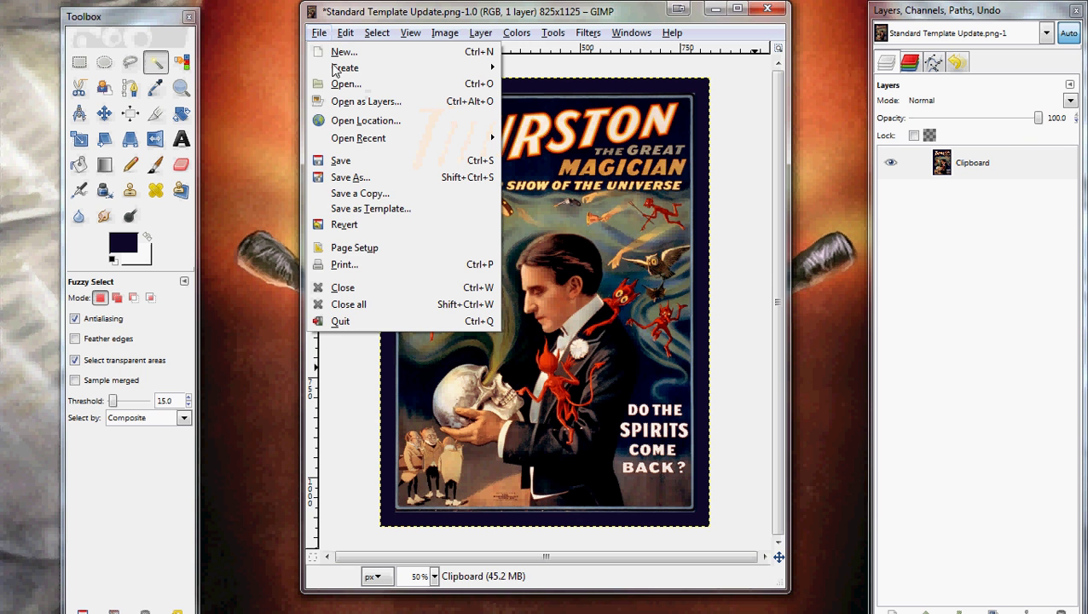
{"action": "left_click", "coordinate": [347, 177]}
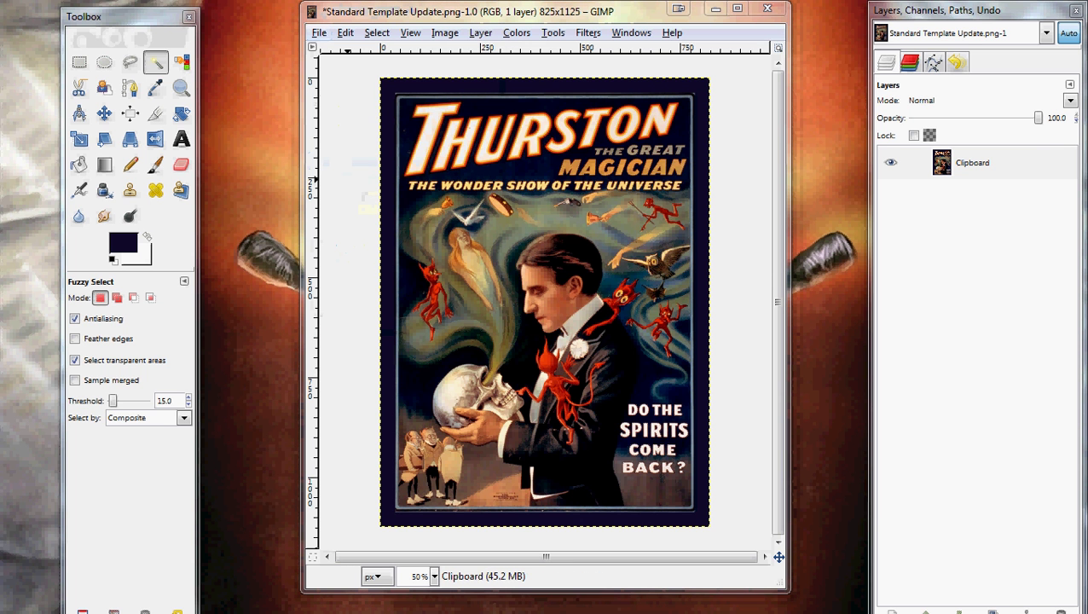
{"action": "left_click_drag", "start_coordinate": [910, 46], "coordinate": [604, 60]}
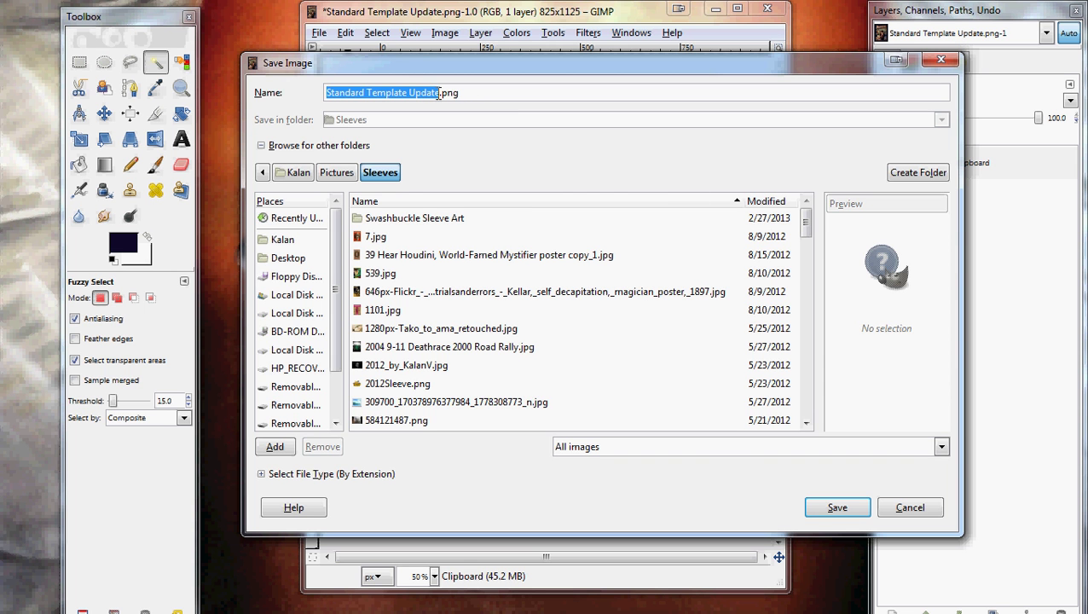
{"action": "type", "text": "Sleeve"}
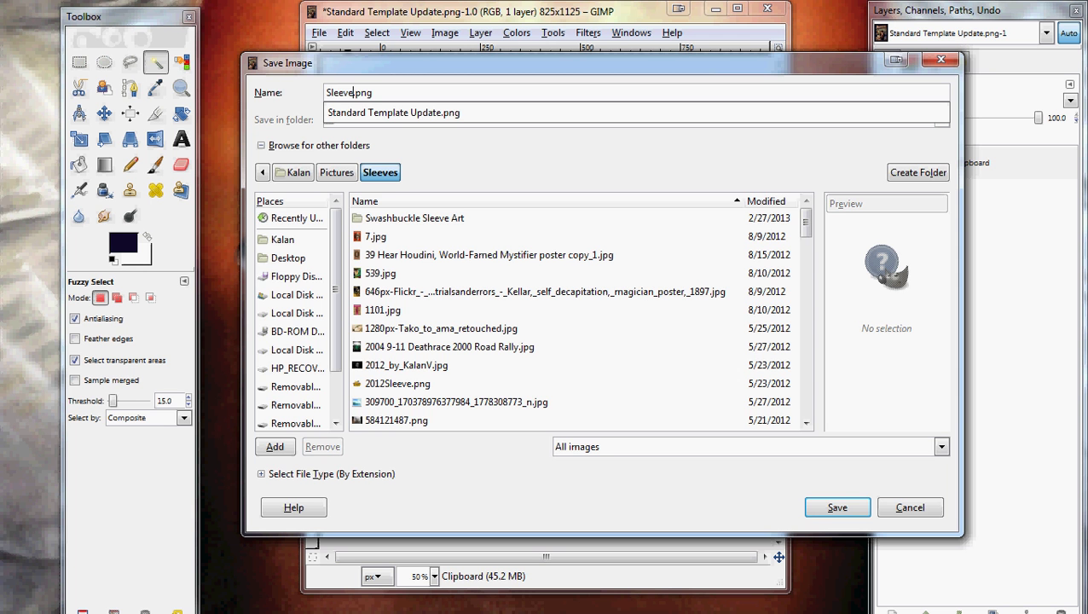
{"action": "type", "text": "1"}
{"action": "key", "text": "Return"}
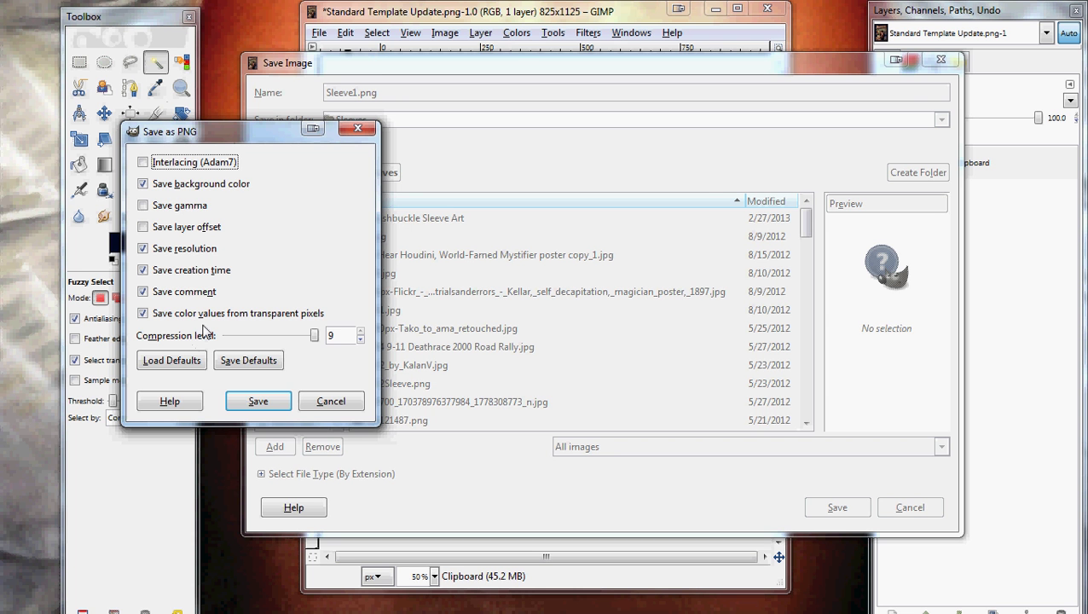
{"action": "left_click", "coordinate": [259, 402]}
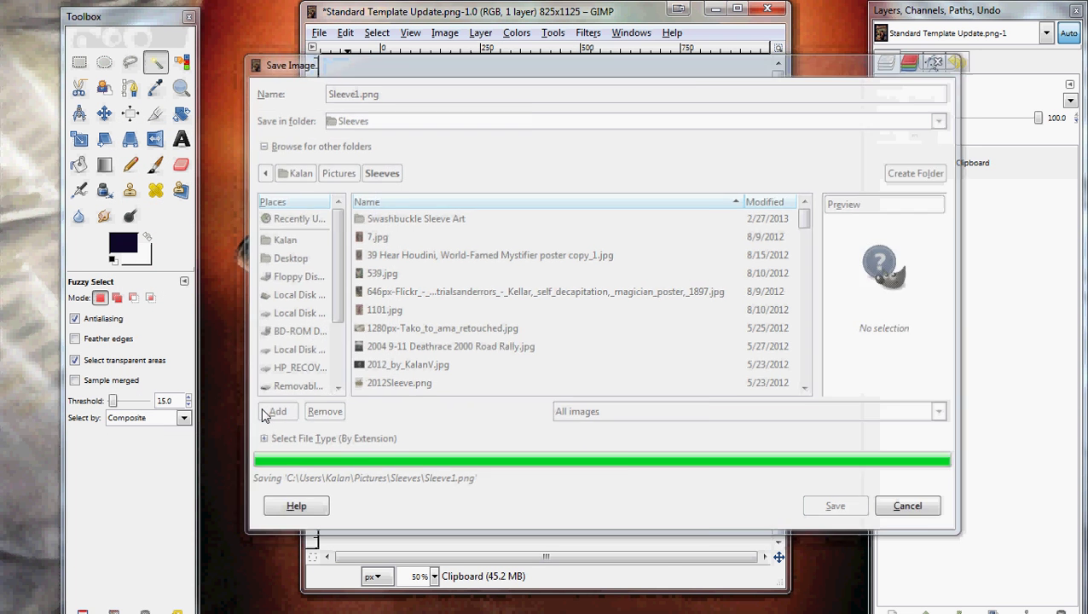